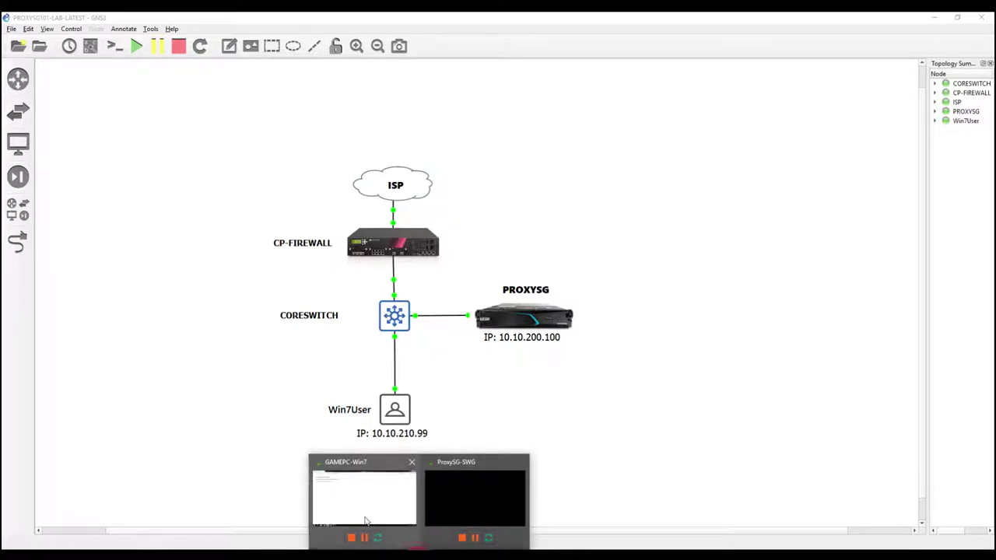
Step: Switch to the GAMEPC-Win7 virtual machine and examine the block page displayed for facebook.com
left_click(360, 498)
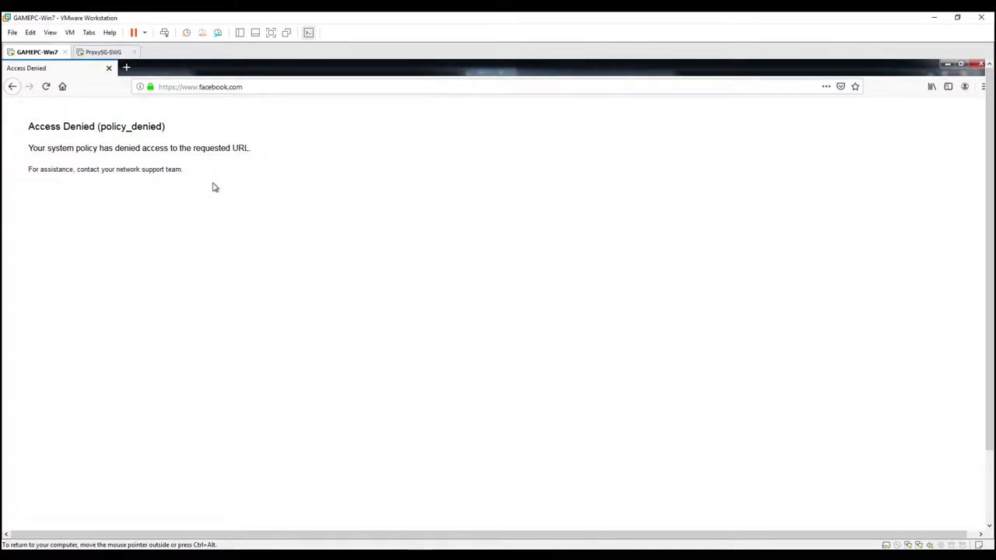
key("ctrl+alt")
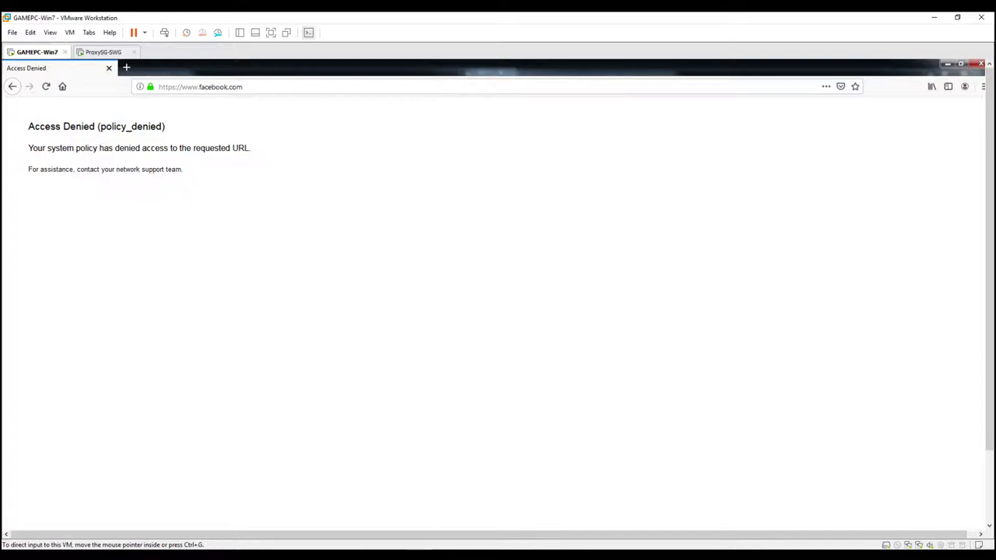
left_click(935, 16)
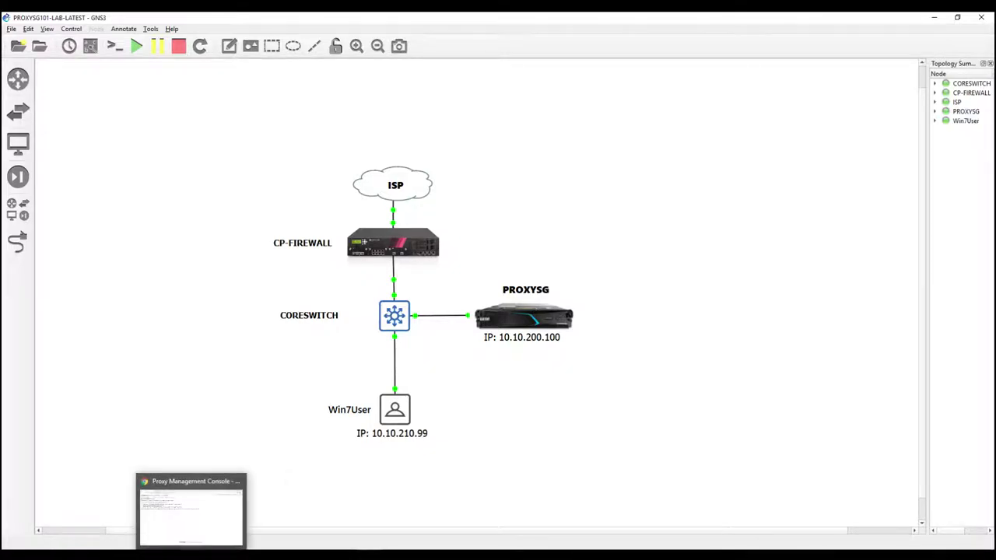
Step: Switch to Chrome and review the Denied Access Policy HTML code and its rendered preview in the W3Schools Tryit Editor
left_click(192, 510)
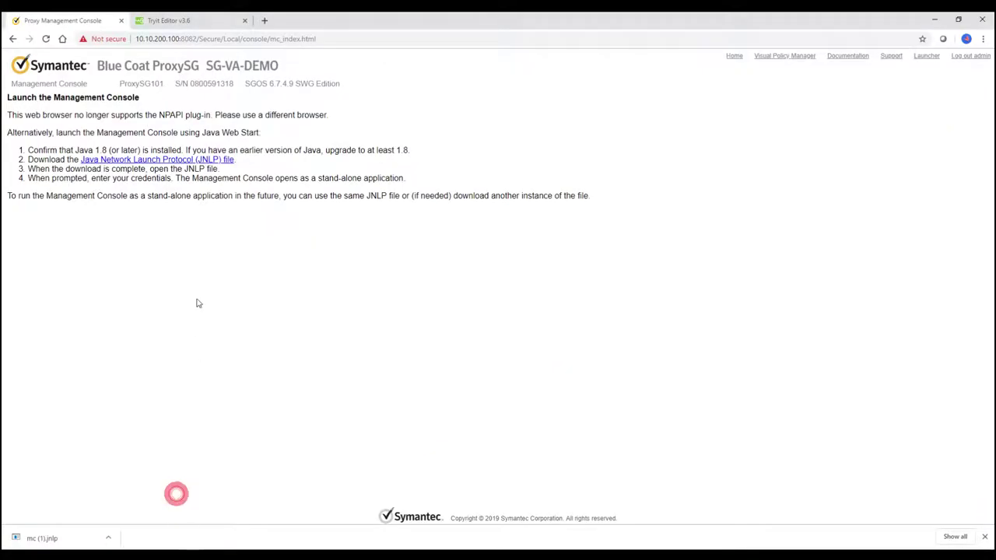
left_click(162, 19)
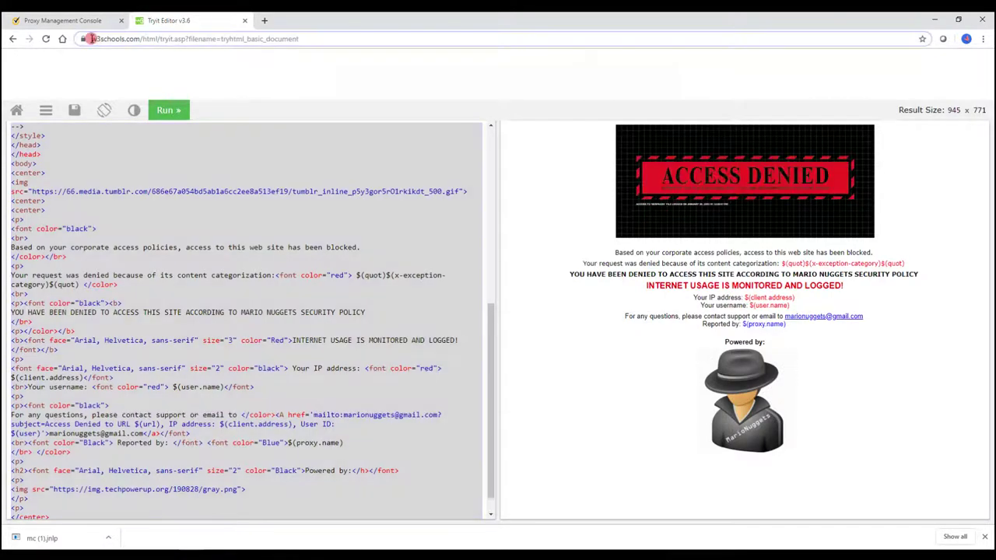
left_click(91, 38)
left_click(171, 235)
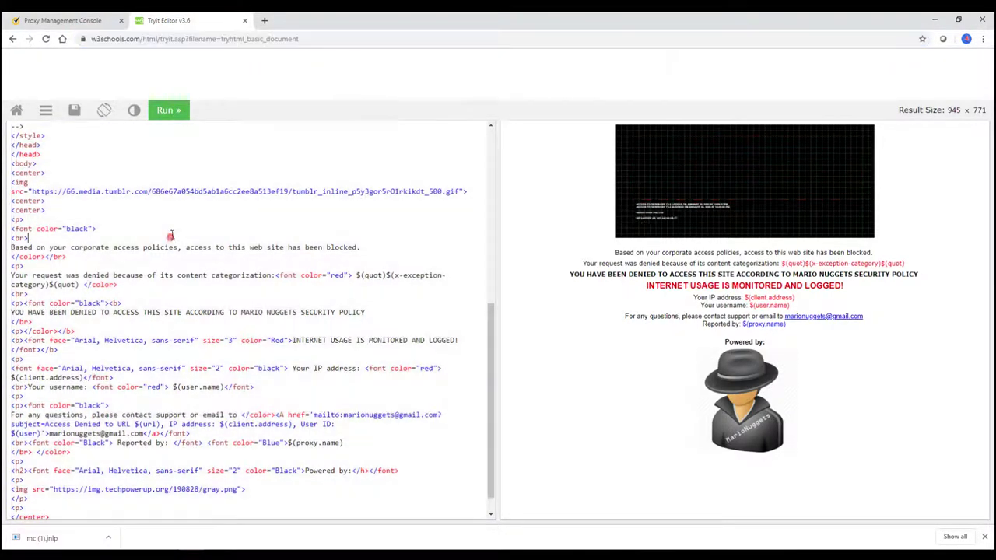
scroll(124, 215, "up", 5)
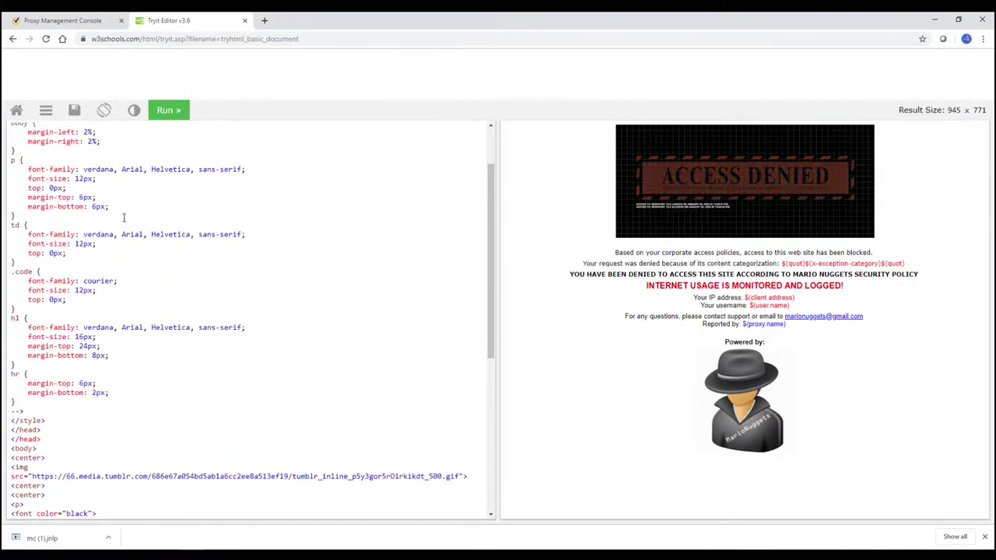
scroll(123, 217, "up", 3)
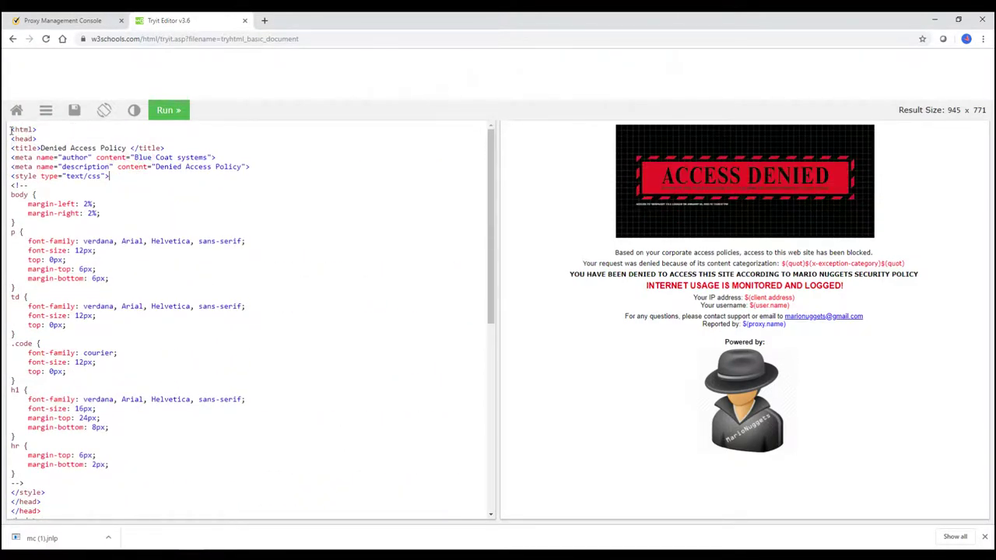
left_click_drag(10, 133, 274, 309)
scroll(273, 309, "up", 5)
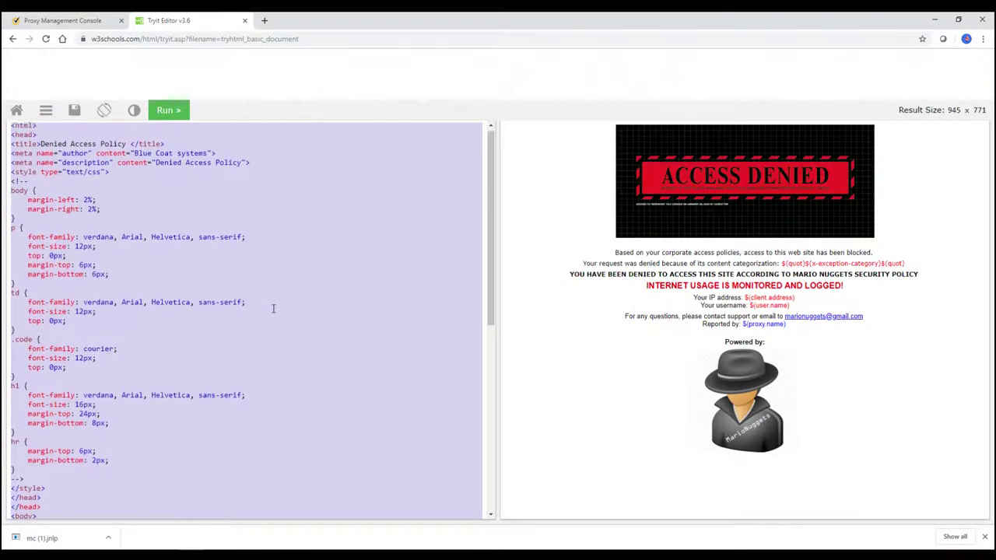
left_click(245, 252)
left_click(611, 347)
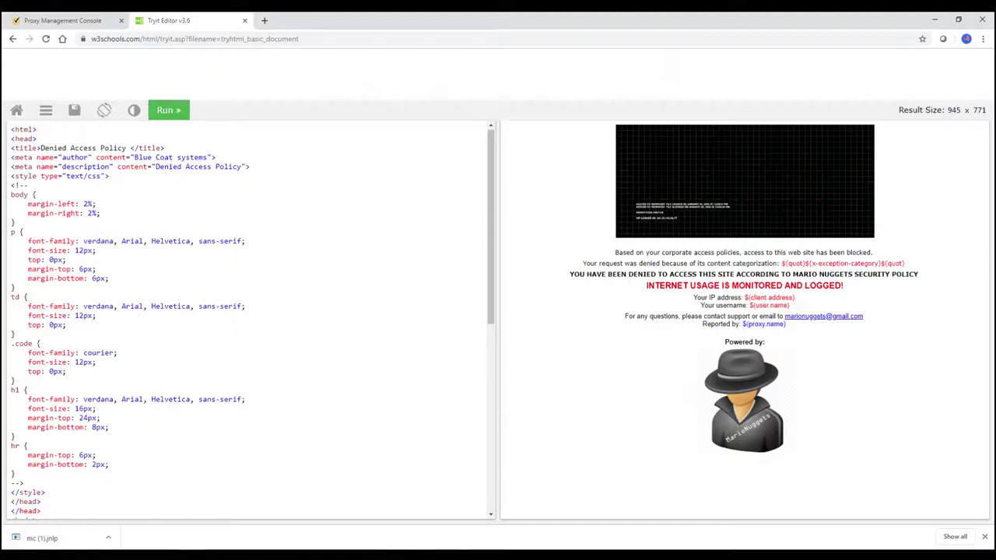
Step: Switch to the 10.10.200.100 session in SecureCRT and enter exceptions configuration mode with "conf t" and "exceptions"
left_click(932, 19)
left_click(342, 549)
left_click(375, 288)
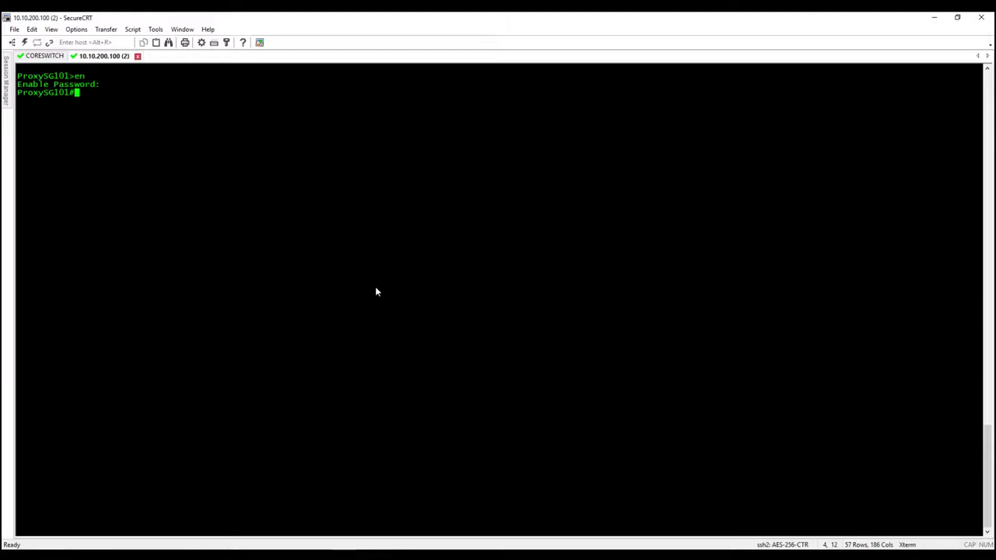
type("conf t")
key("Return")
type("exceptions")
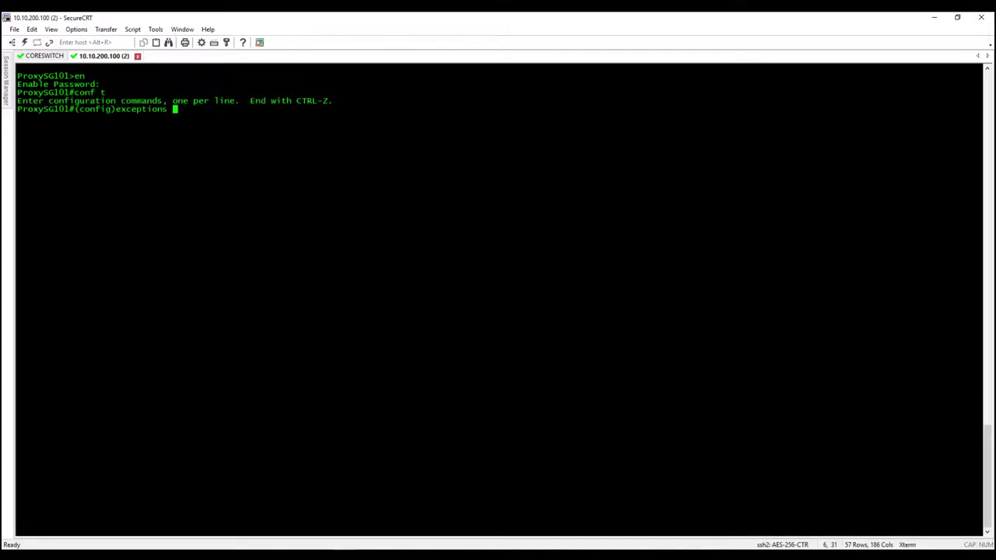
key("Return")
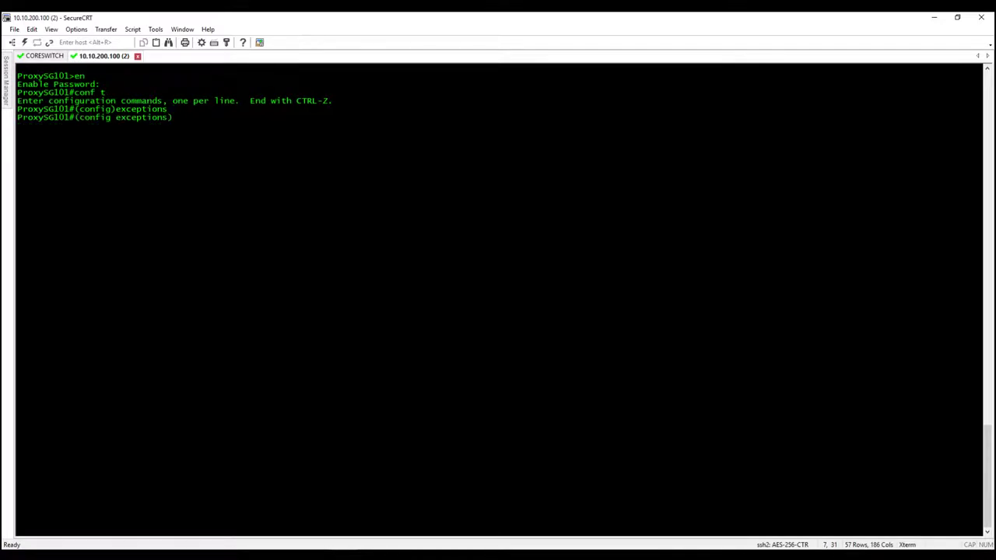
Step: Create an exception named MarioNuggetsException and enter its edit mode
type("create")
type("MarioNugg")
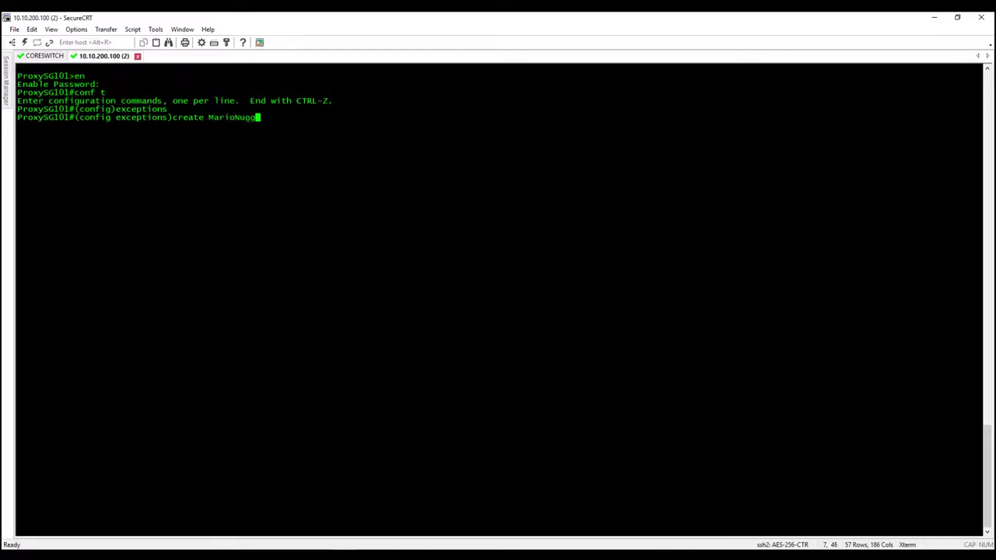
type("etsException")
key("Return")
type("edi")
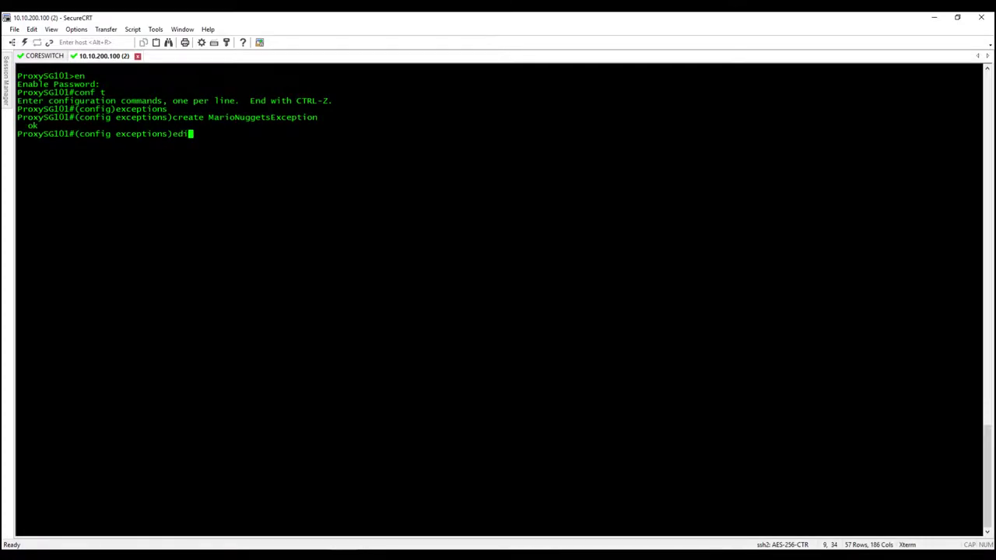
type("t MarioNuggetsExcepti")
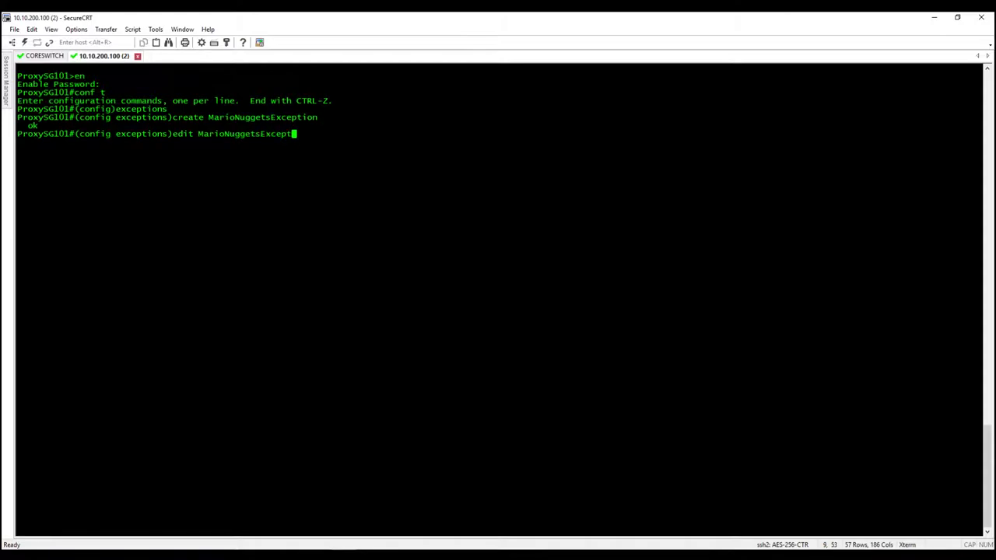
type("on")
key("Return")
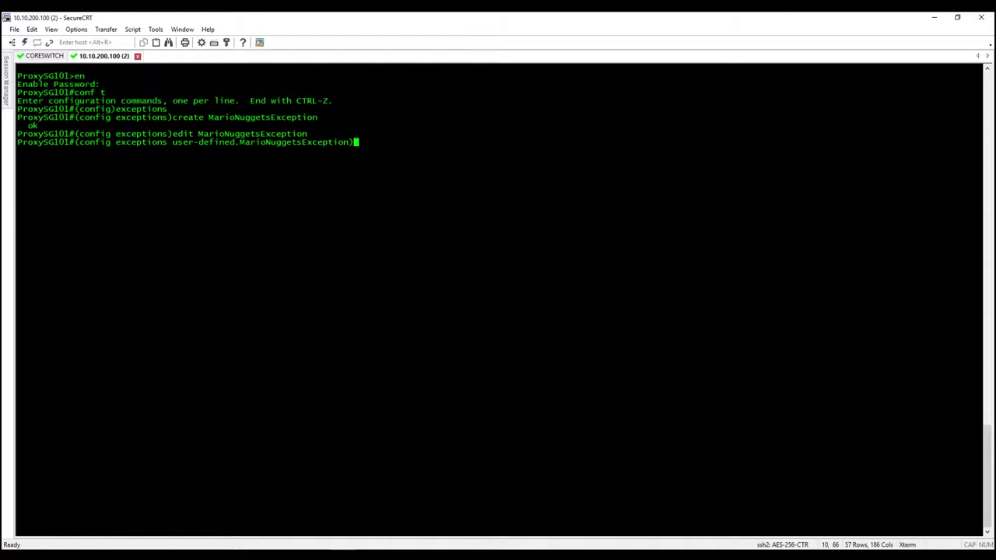
Step: Start the inline format definition for the exception with MarioNuggets as the end-of-input marker
type("inline format")
type("MarioNugg")
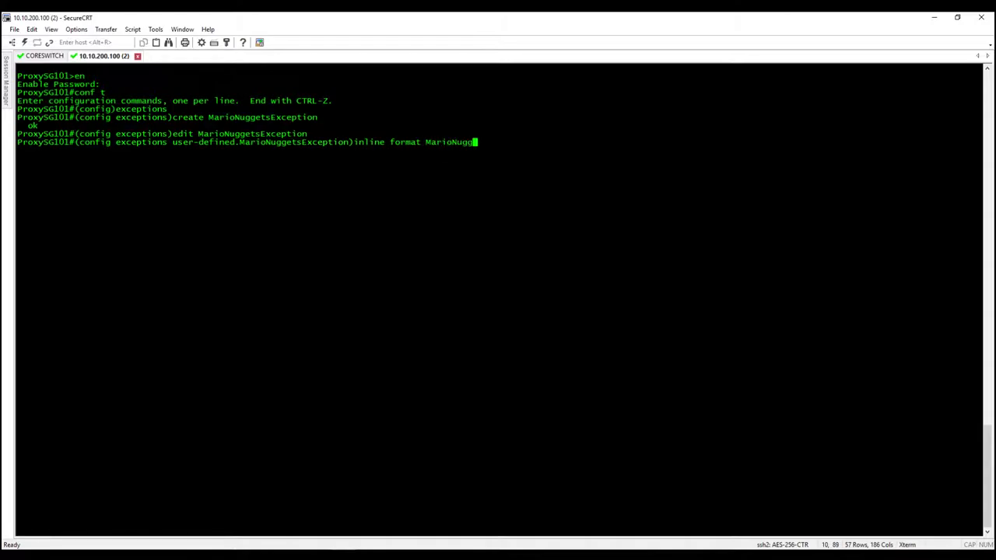
type("ets")
key("Return")
Step: Copy the entire Denied Access Policy HTML from the Tryit Editor and paste it as the exception's inline format in SecureCRT
key("alt+Tab")
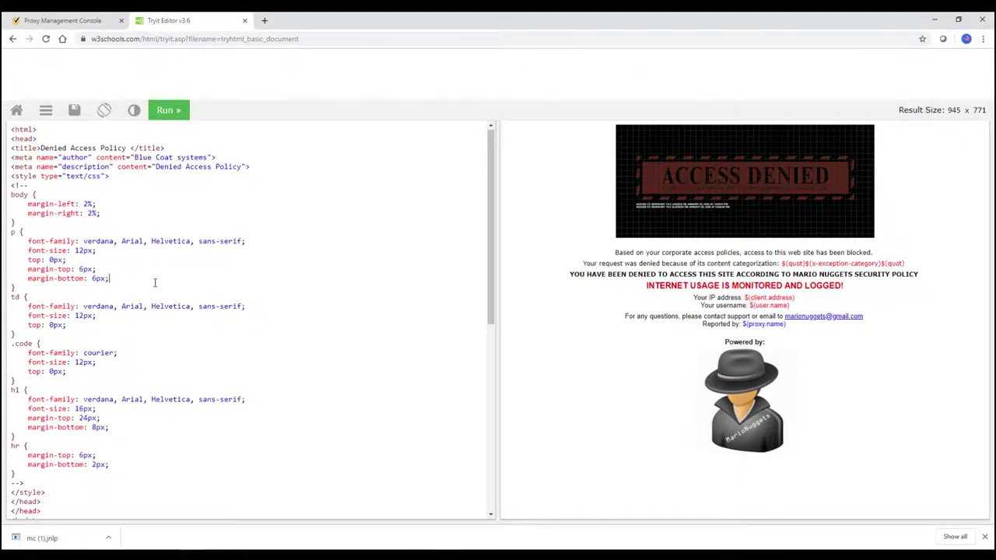
left_click(155, 282)
key("ctrl+a")
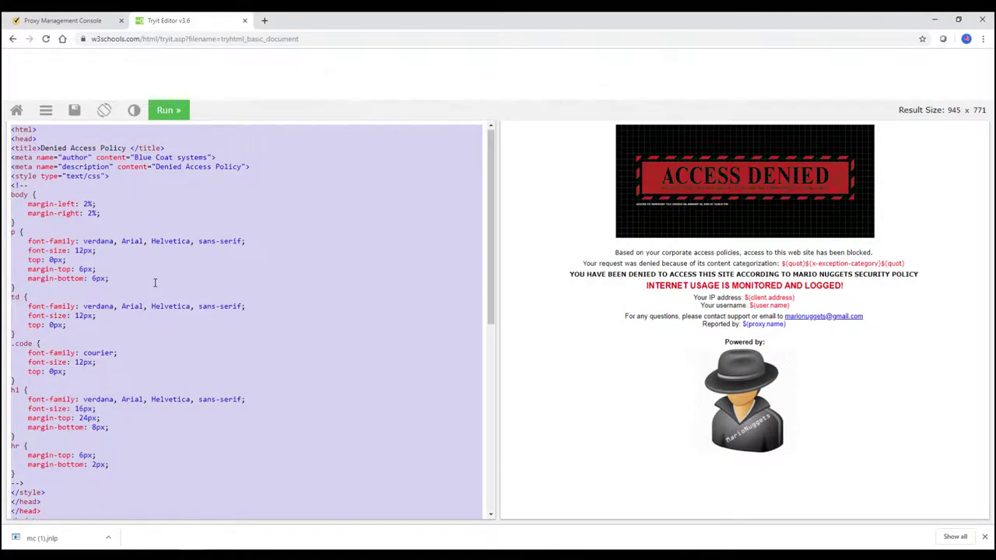
left_click(935, 20)
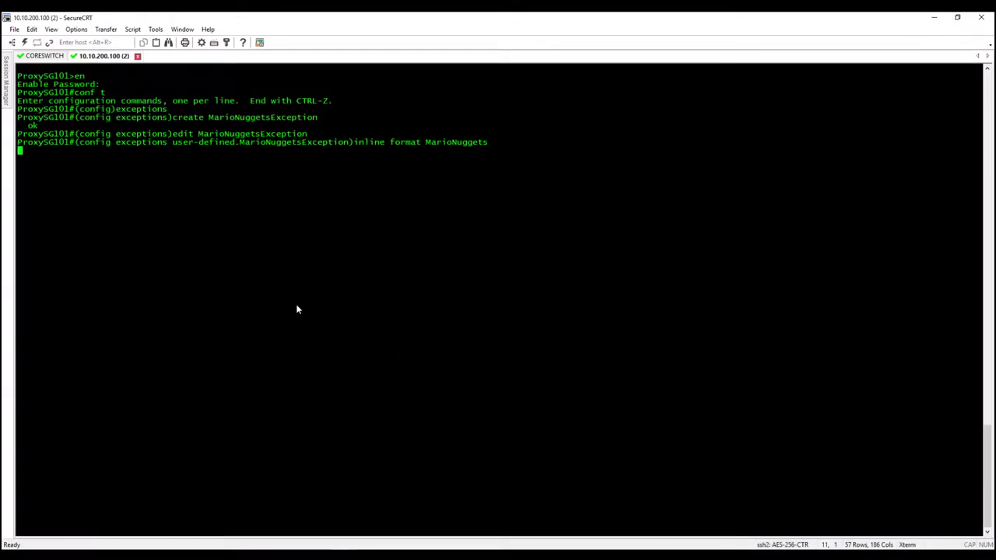
right_click(164, 227)
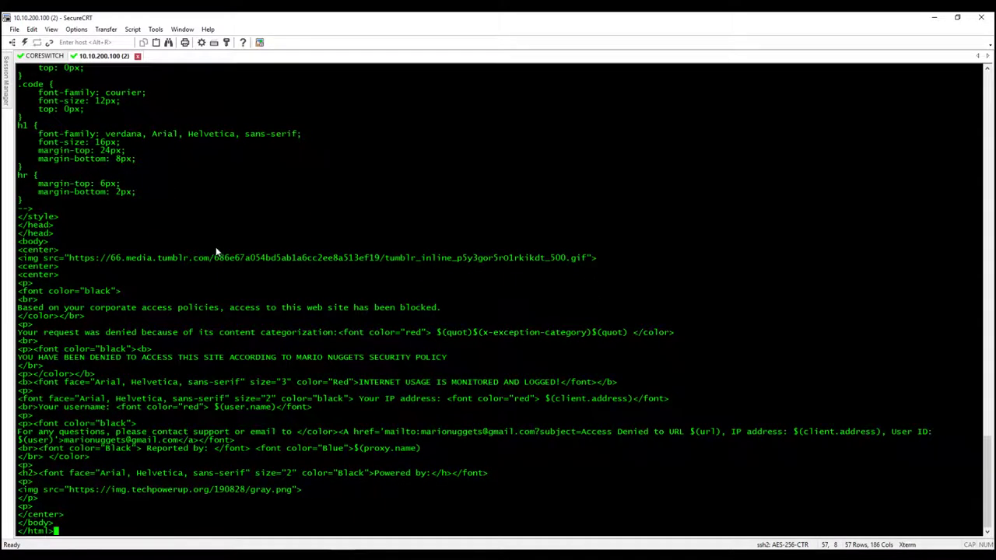
scroll(218, 249, "up", 4)
scroll(222, 264, "down", 4)
key("Return")
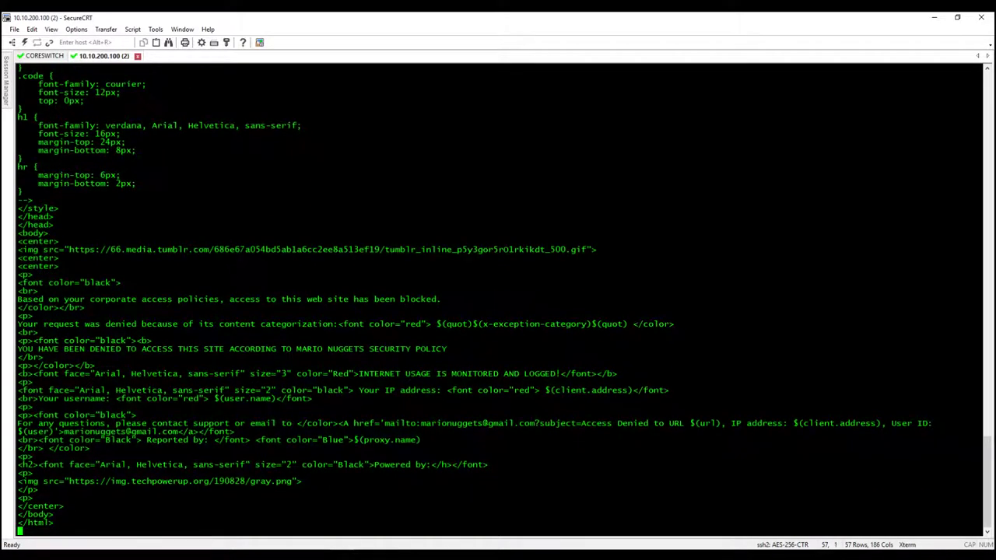
Step: Copy the MarioNuggets marker from the inline format command and submit it after the closing html tag to end the definition
scroll(241, 354, "up", 9)
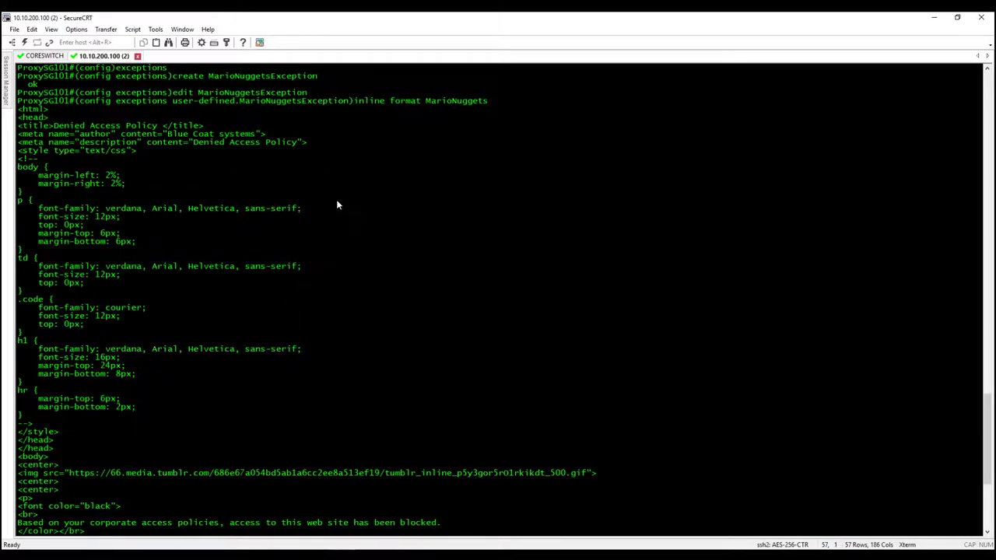
scroll(336, 200, "up", 2)
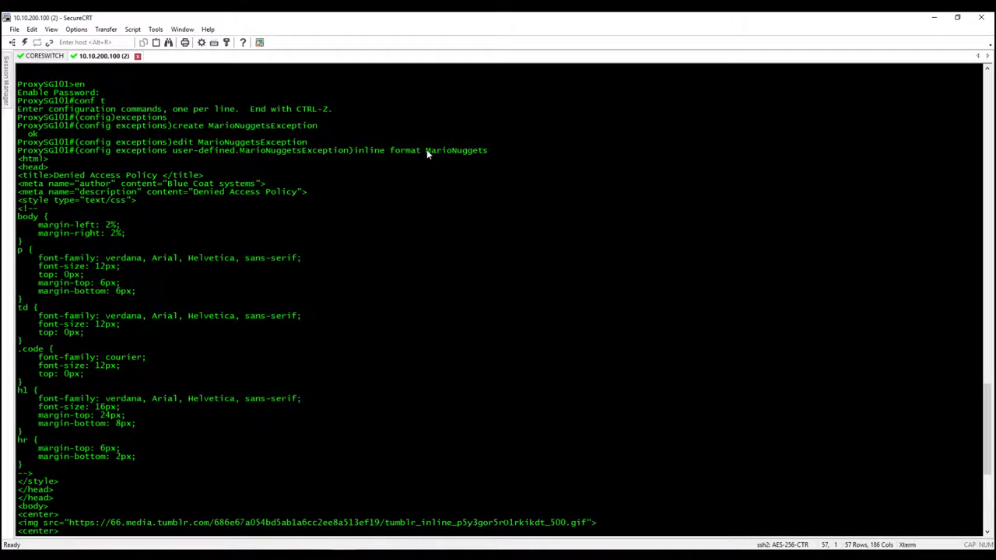
left_click_drag(427, 150, 487, 151)
scroll(467, 203, "down", 6)
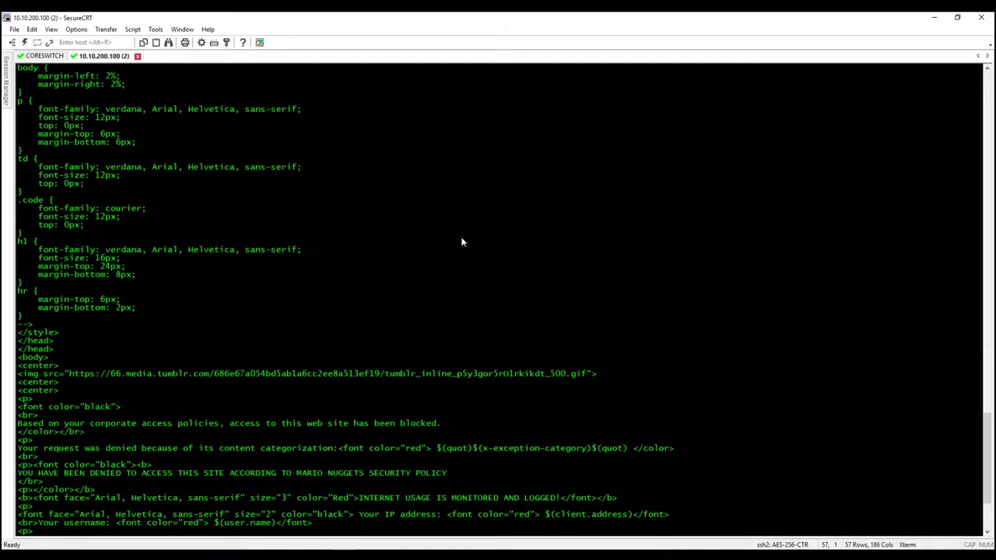
scroll(460, 241, "down", 5)
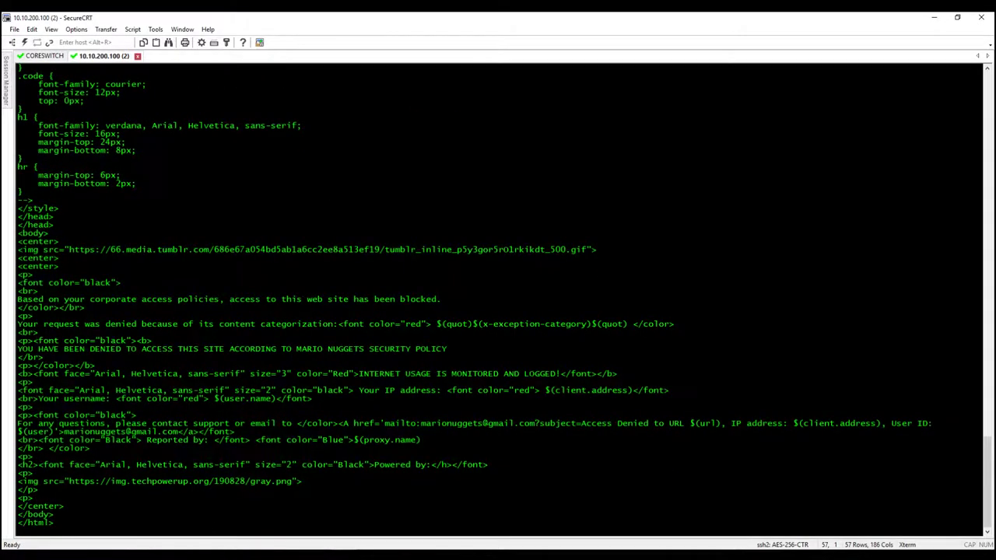
right_click(68, 531)
key("Return")
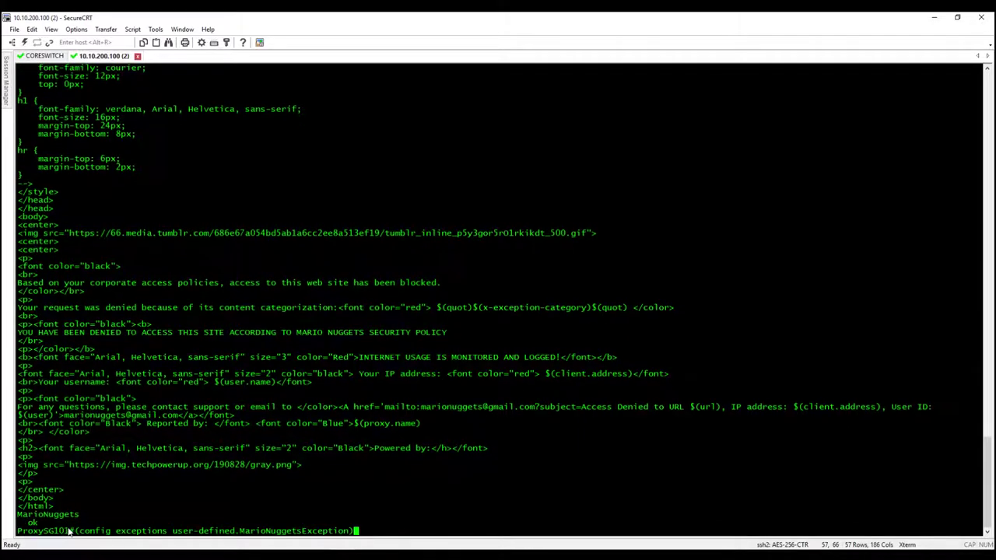
left_click_drag(28, 524, 31, 526)
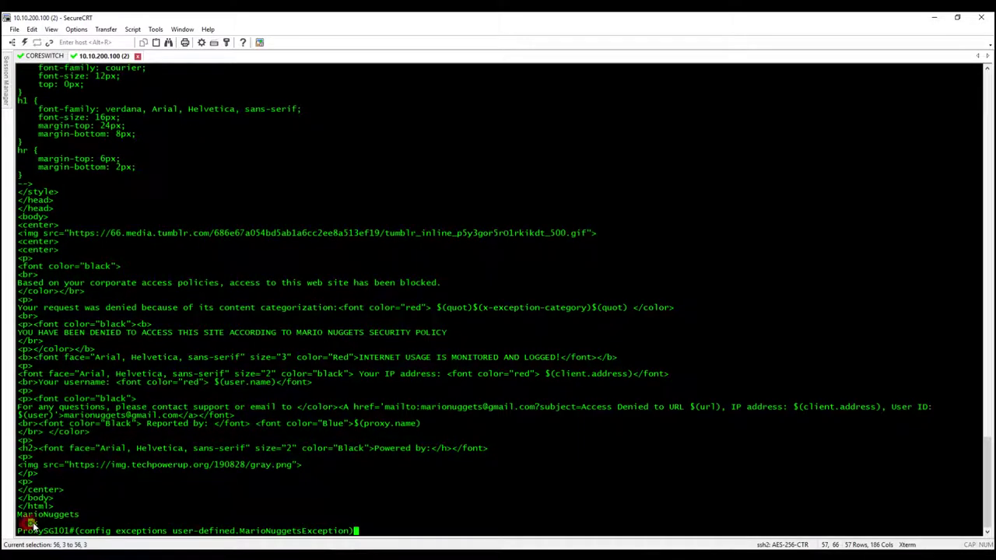
Step: Set the HTTP code of MarioNuggetsException to 403
left_click(385, 518)
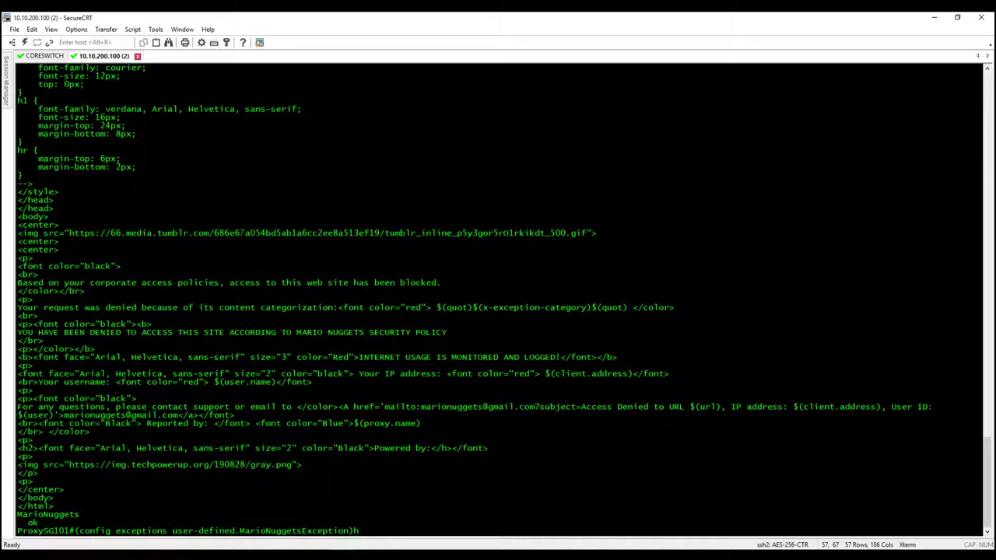
type("http-code 403")
key("Return")
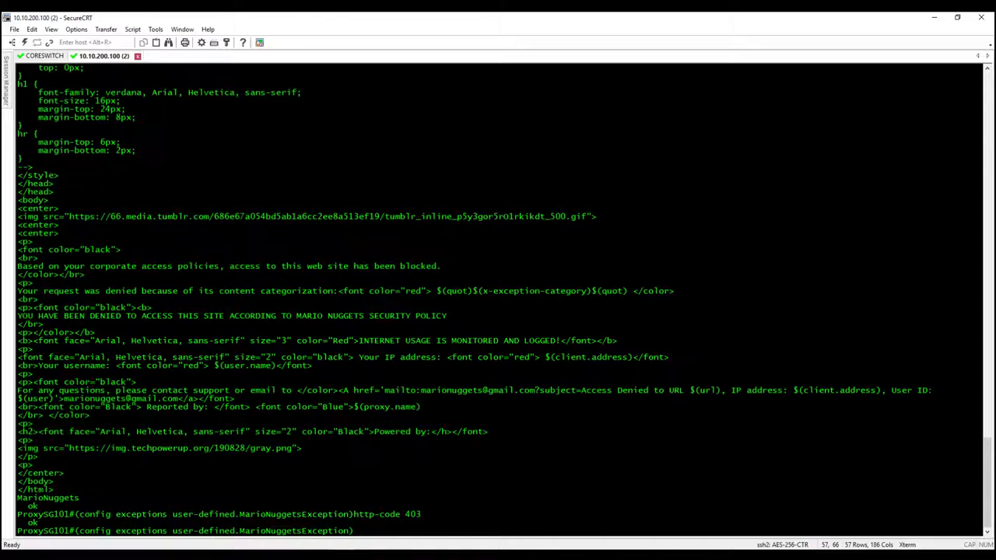
Step: Exit the exception, exceptions and configuration modes back to the ProxySG101# prompt
type("xit")
key("Return")
type("exit")
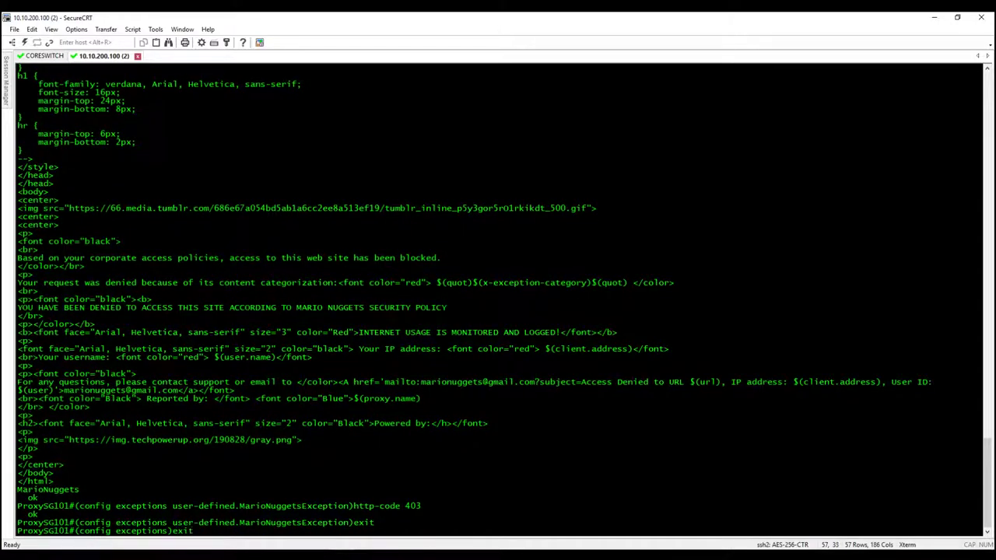
key("Return")
type("exit")
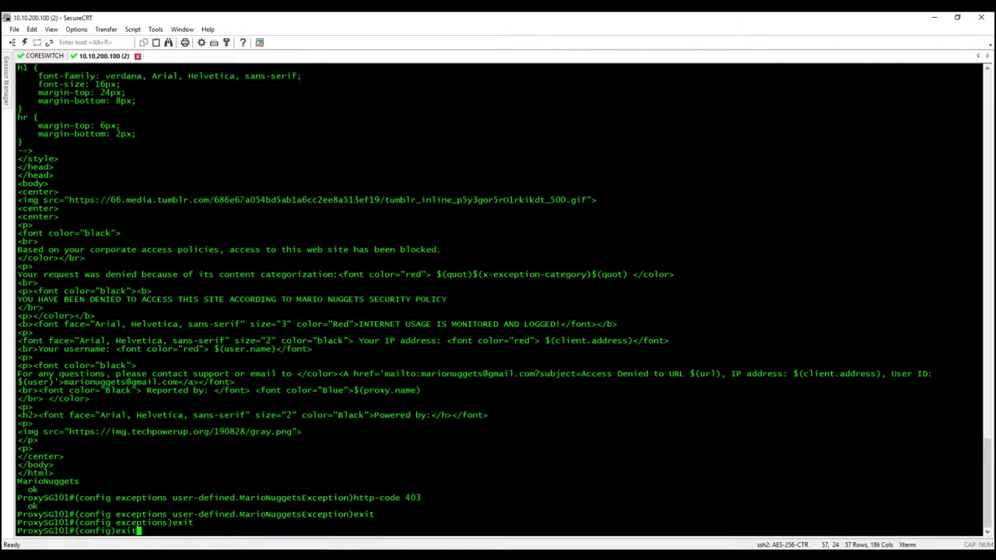
key("Return")
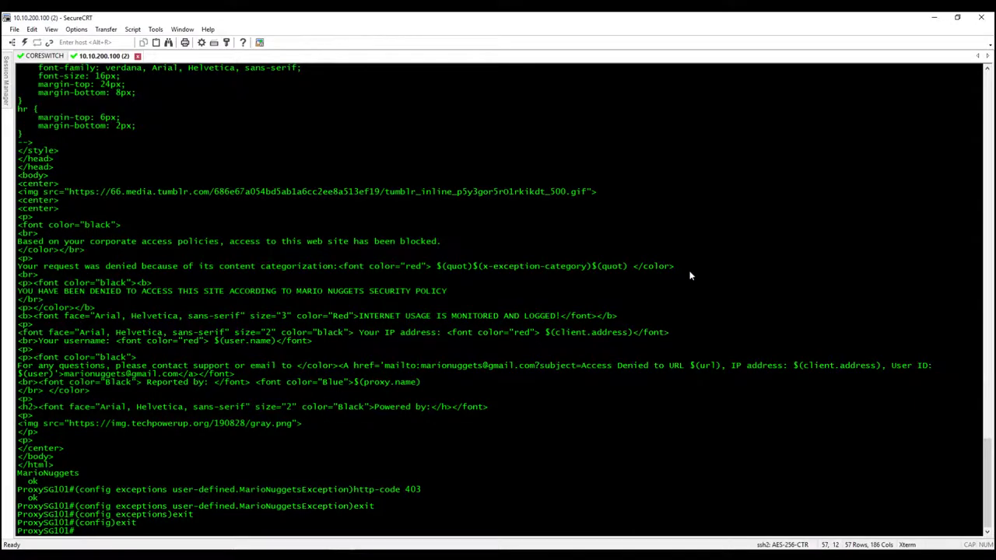
scroll(690, 272, "up", 6)
scroll(913, 101, "up", 2)
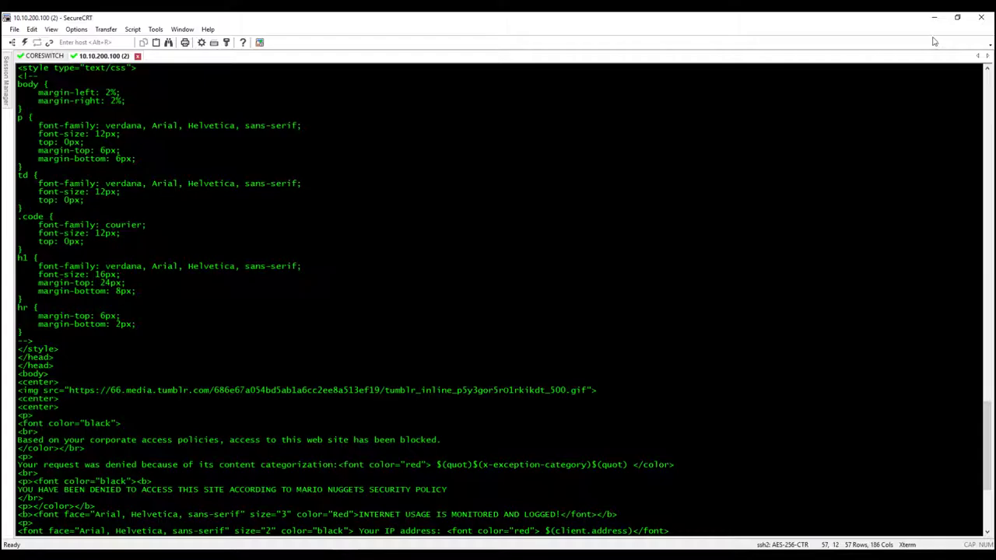
Step: Minimize the SecureCRT, GNS3 and File Explorer windows and refresh the desktop
left_click(933, 16)
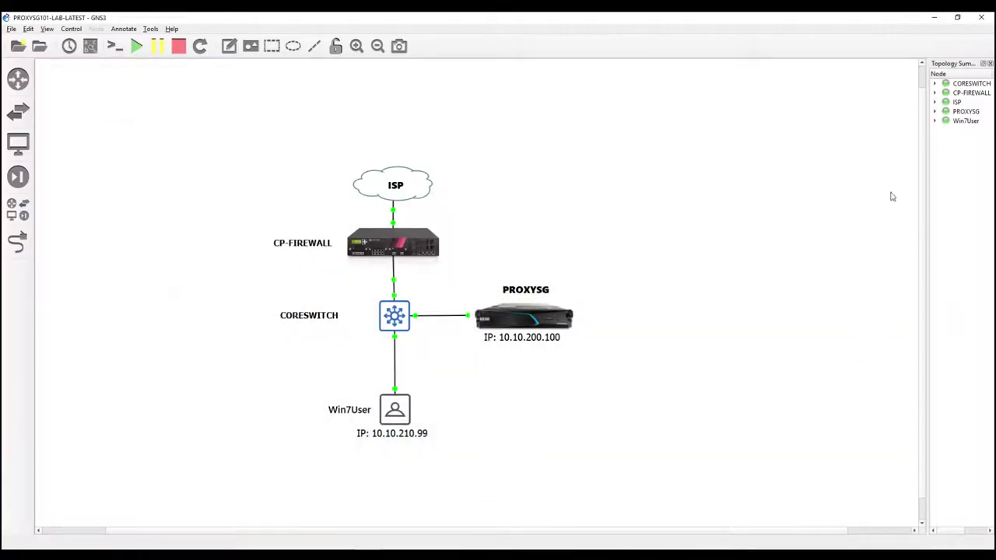
left_click(934, 16)
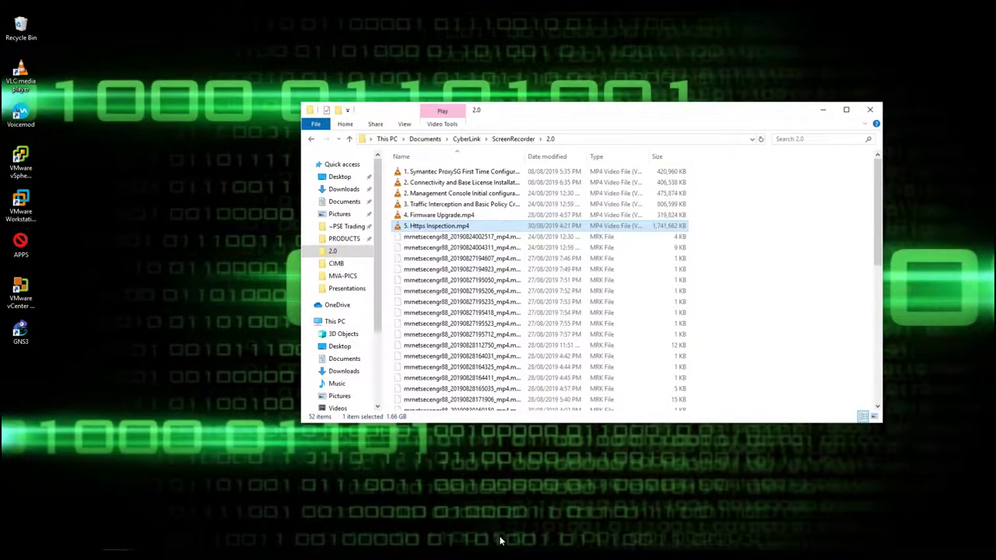
left_click(823, 109)
right_click(658, 386)
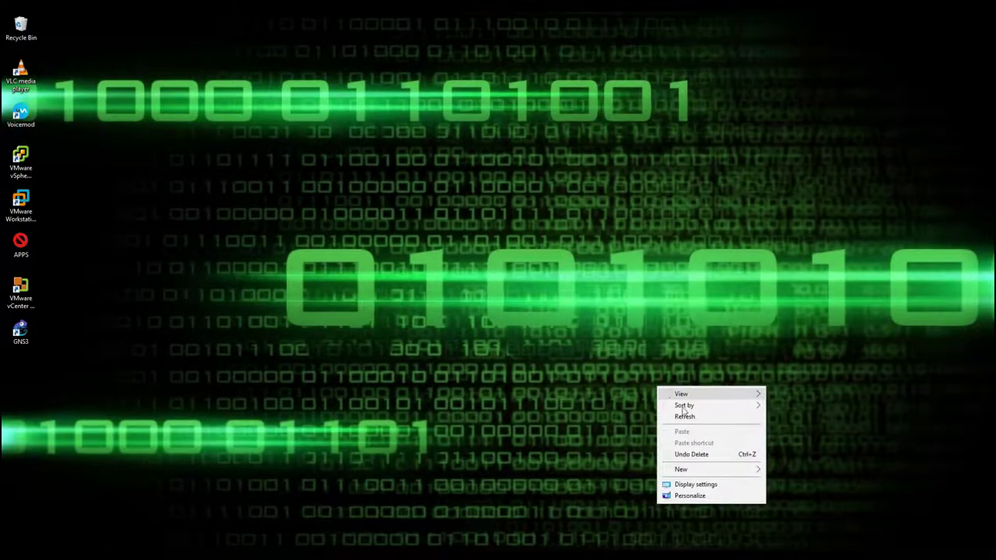
left_click(681, 415)
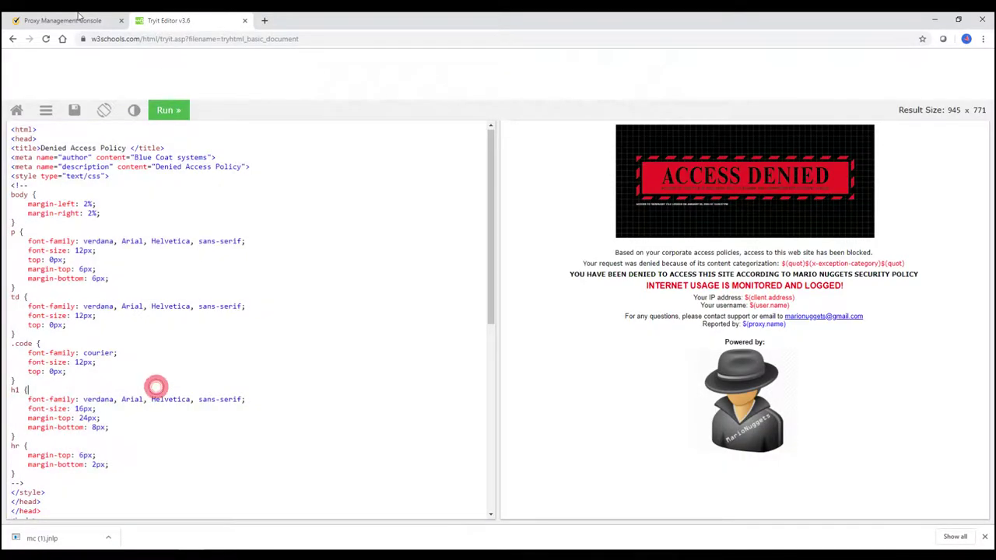
Step: Launch the Proxy Management Console from mc (1).jnlp, accepting its untrusted certificate, and sign in as admin with the account password
left_click(68, 15)
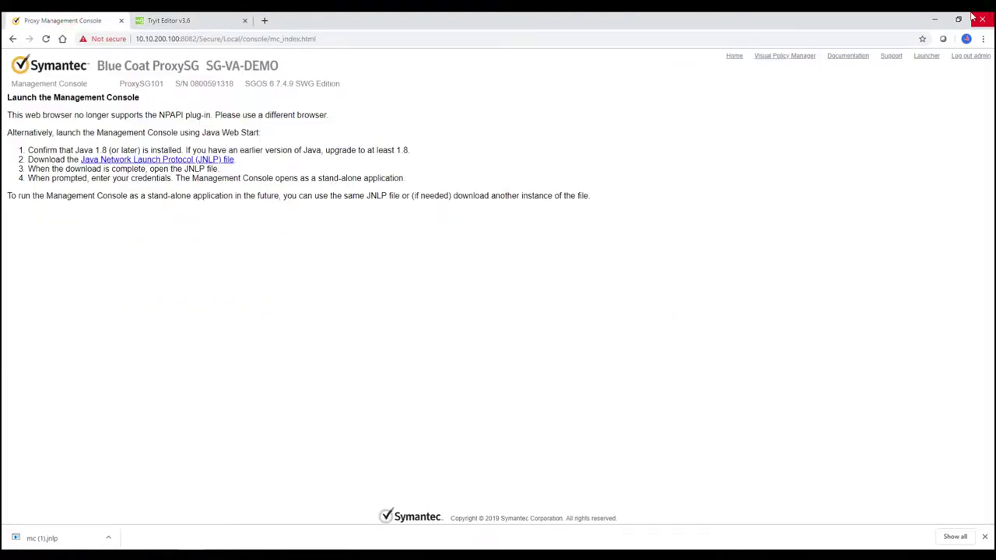
left_click(70, 540)
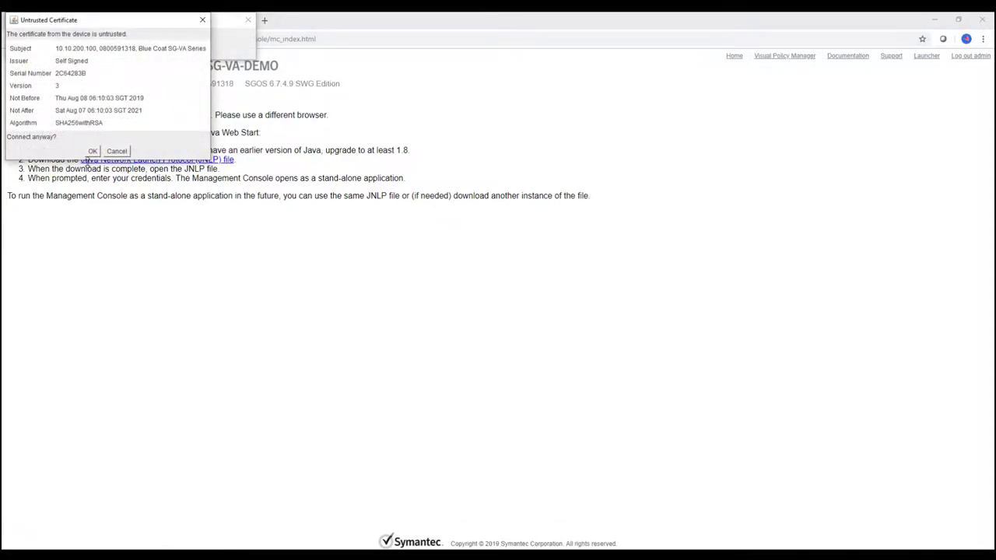
left_click(93, 151)
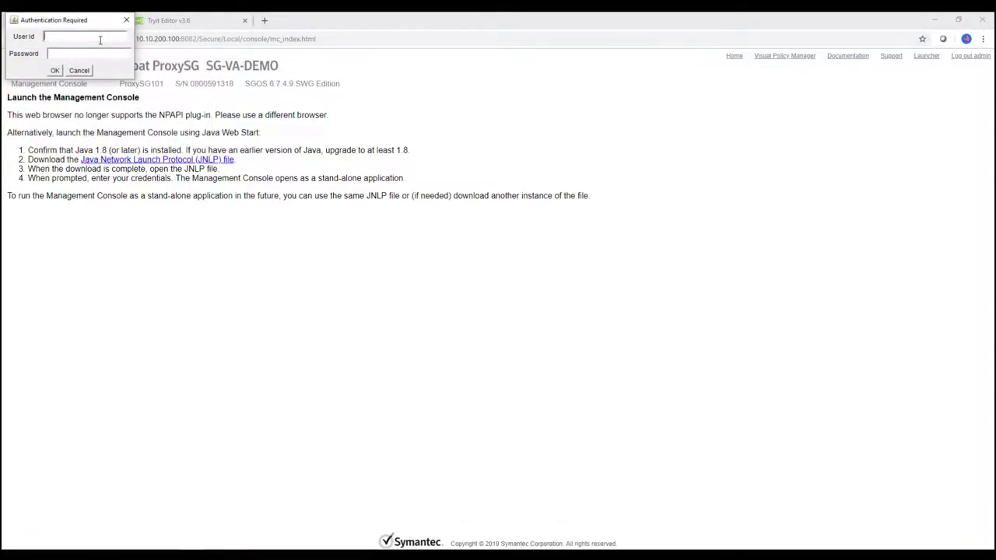
type("admin")
key("Return")
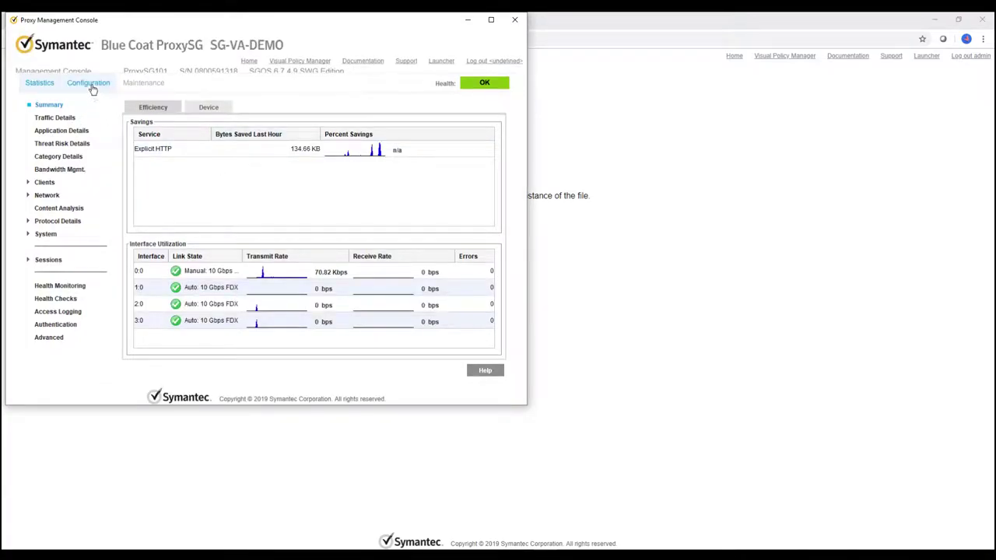
Step: Launch the legacy Java Visual Policy Manager from the console's policy configuration
left_click(89, 84)
left_click(39, 364)
scroll(78, 377, "down", 1)
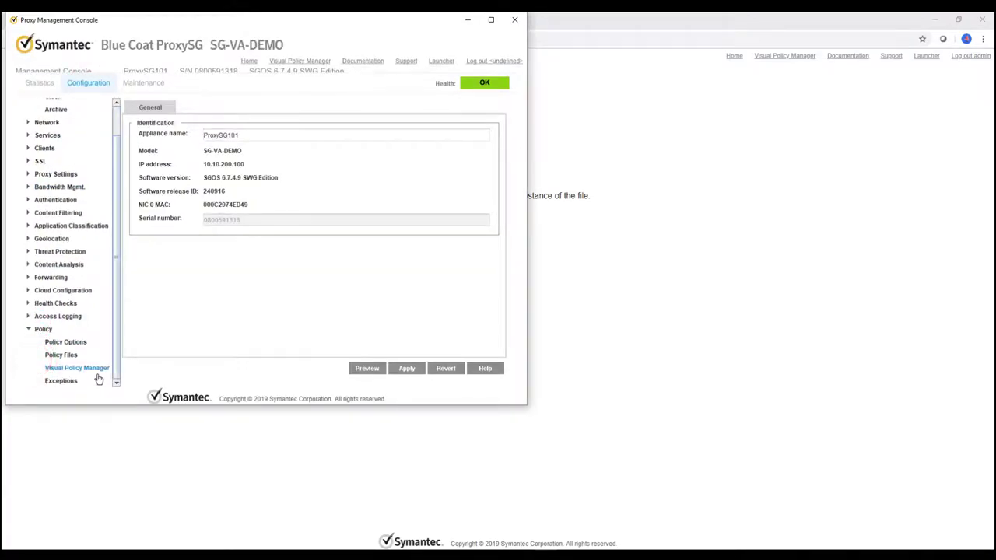
left_click(96, 367)
left_click(189, 200)
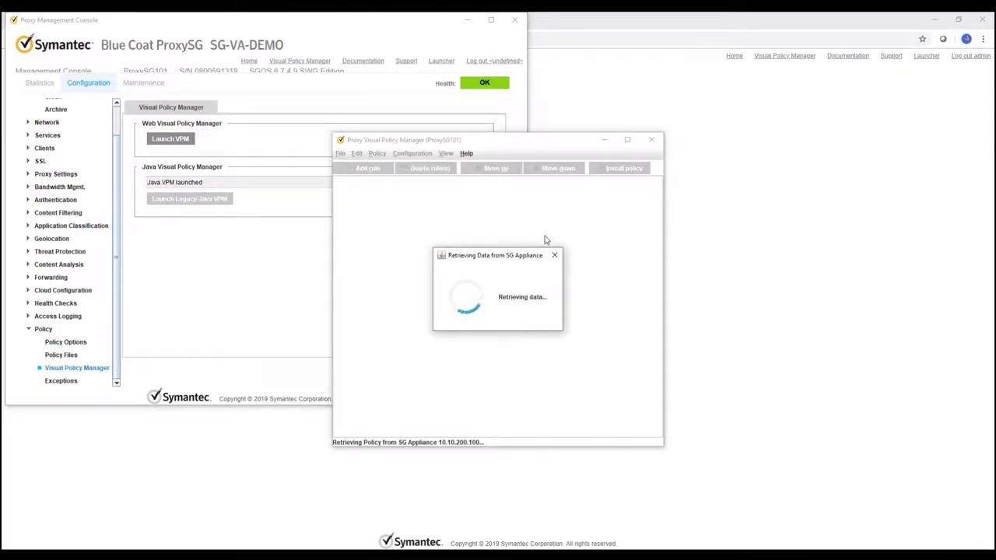
Step: Start a new Return Exception object for the action of rule 1 in the Web Access Layer
left_click(520, 183)
left_click(545, 277)
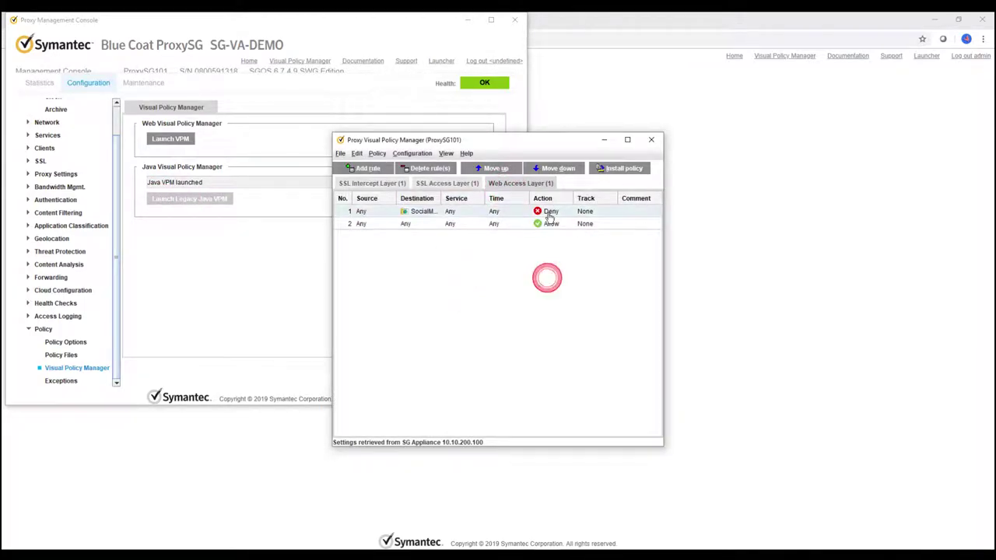
left_click(550, 214)
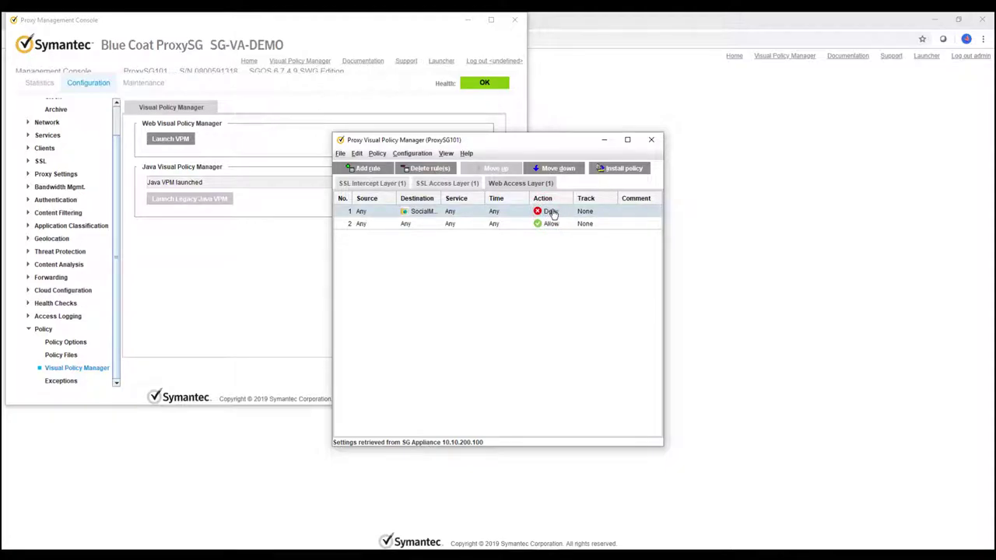
right_click(547, 215)
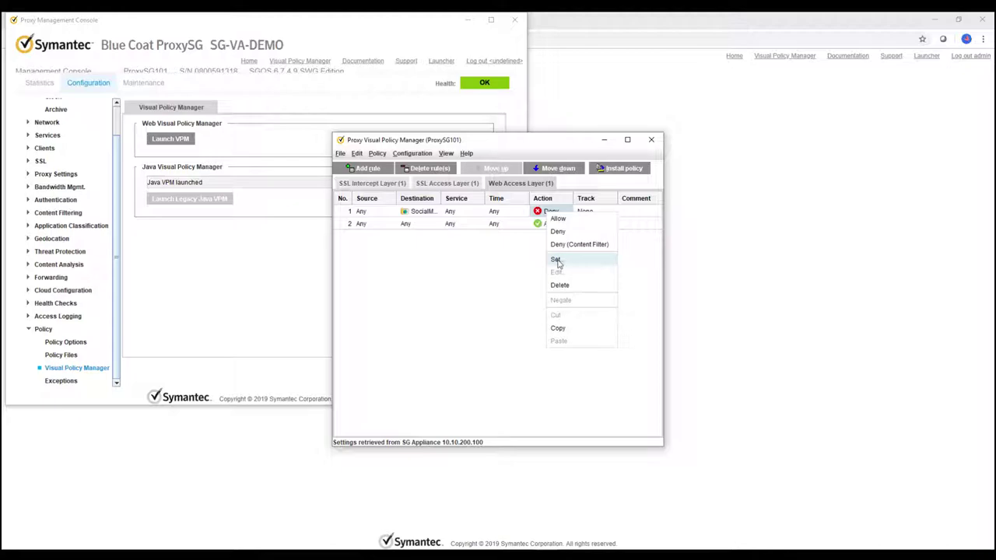
left_click(557, 264)
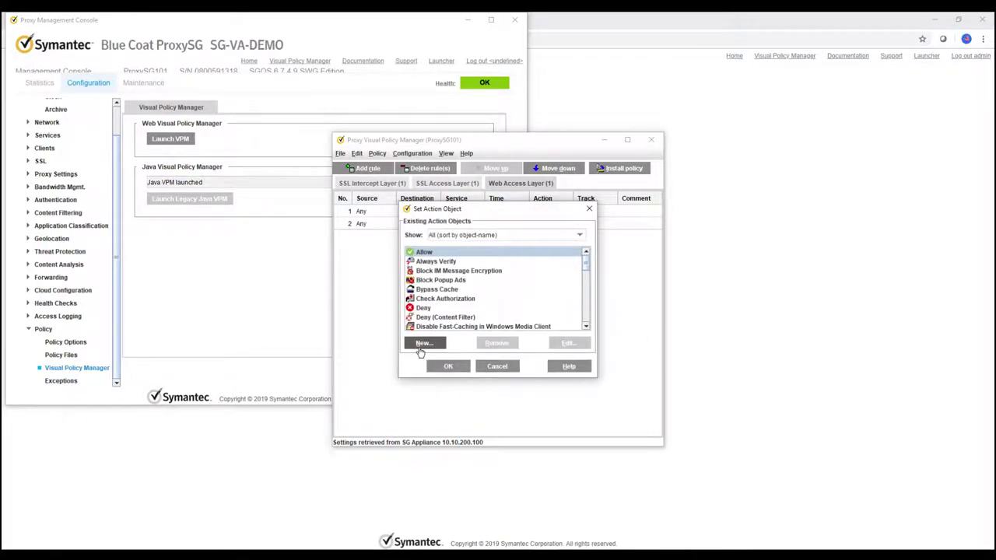
left_click(422, 347)
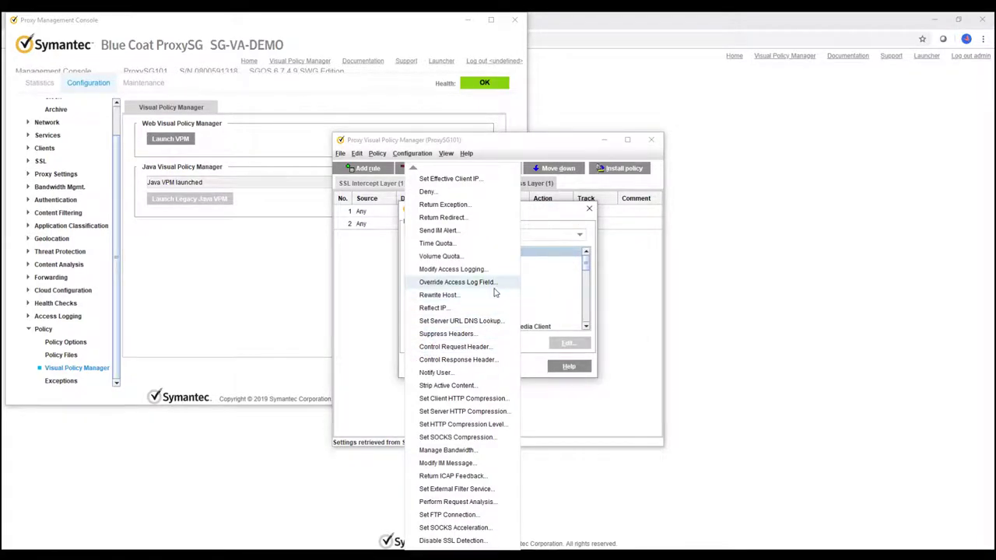
left_click(459, 205)
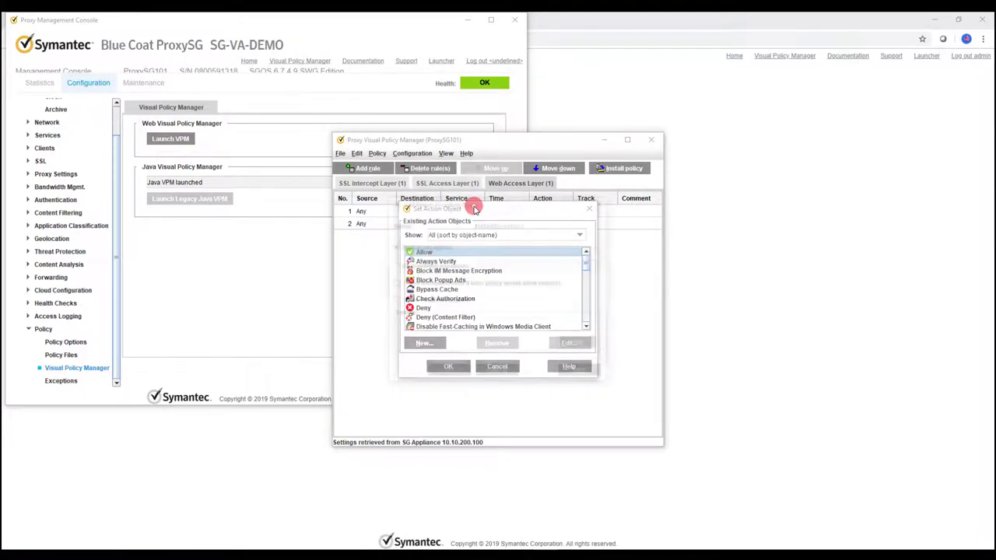
Step: Name the return exception object MarioNuggetsBlockPage and link it to the user-defined exception MarioNuggetsException
double_click(536, 225)
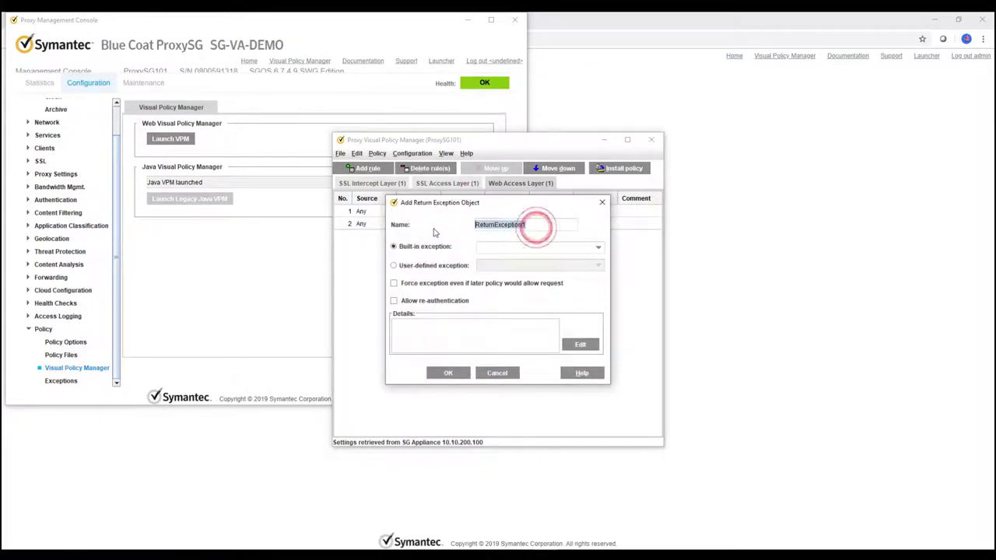
type("m")
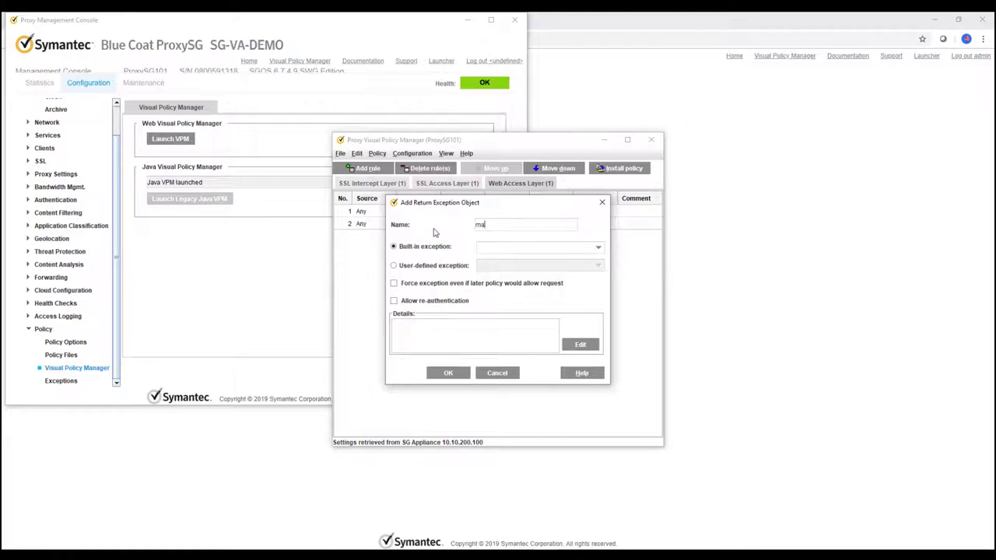
type("arioNuggetsBlockPage")
left_click(395, 266)
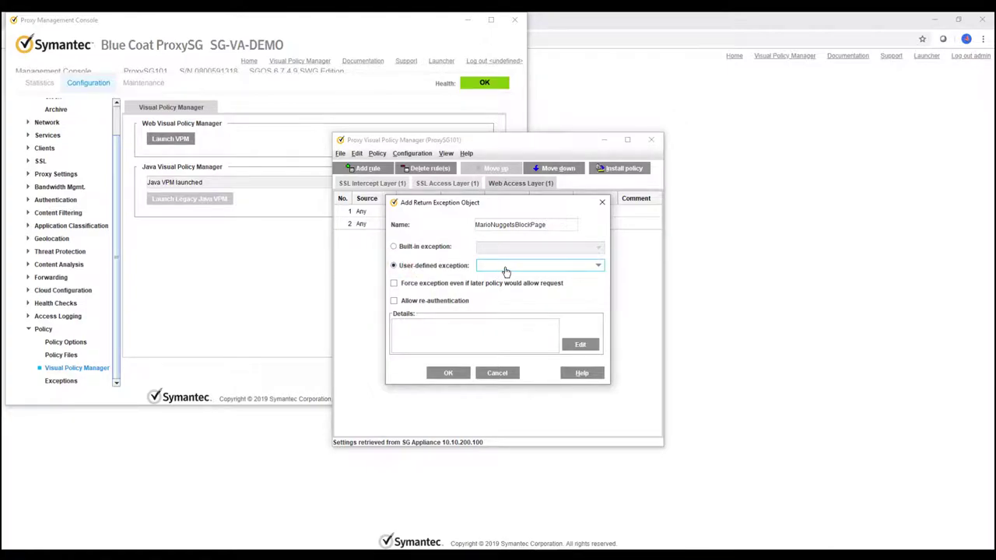
left_click(506, 269)
left_click(509, 288)
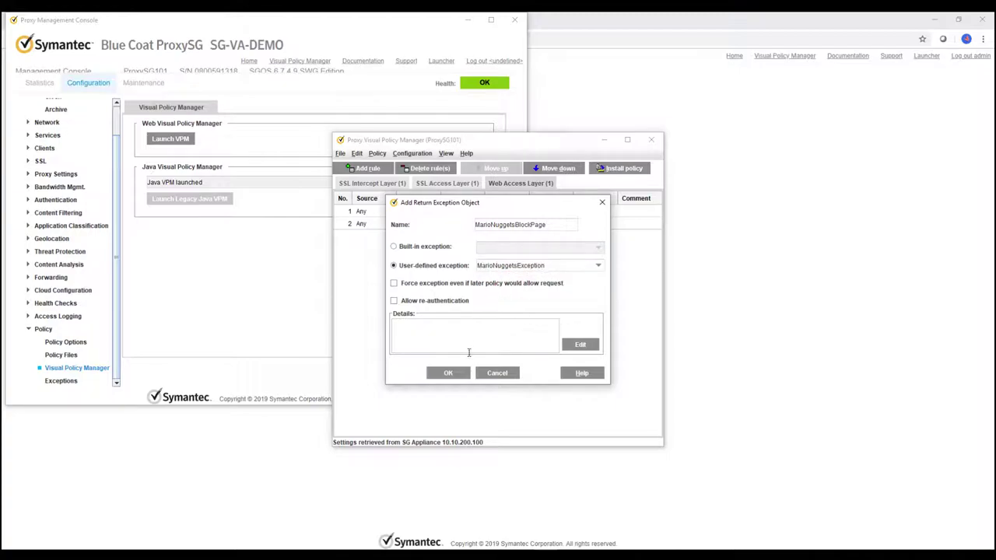
left_click(450, 372)
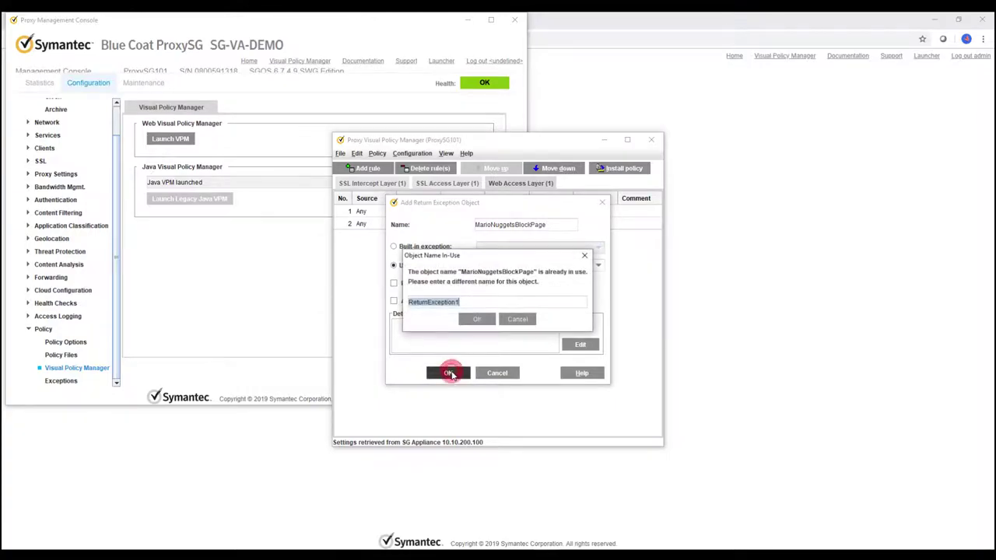
Step: Dismiss the name conflict, rename the return exception object MarioNuggetsException and save it
left_click(478, 305)
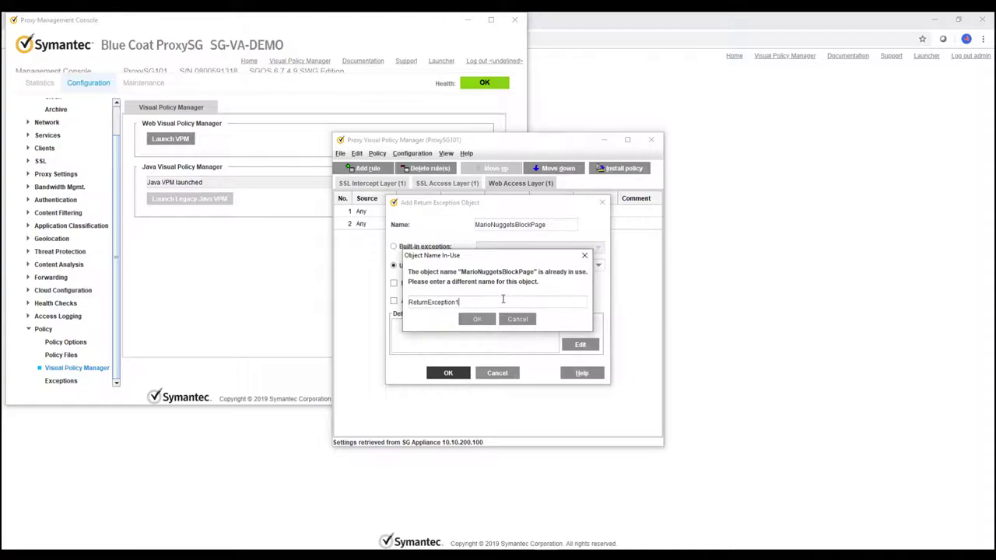
left_click(585, 256)
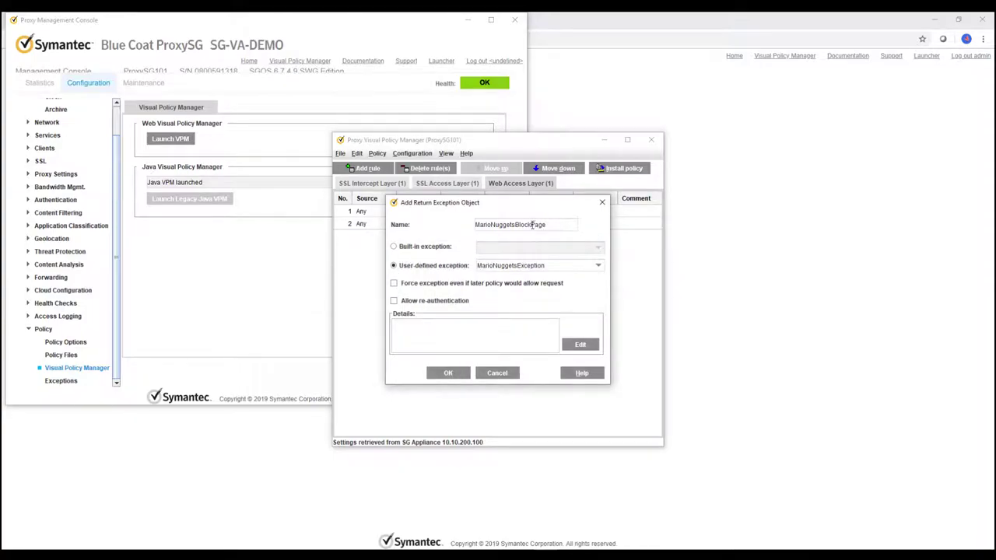
left_click(533, 224)
left_click(555, 227)
left_click(448, 373)
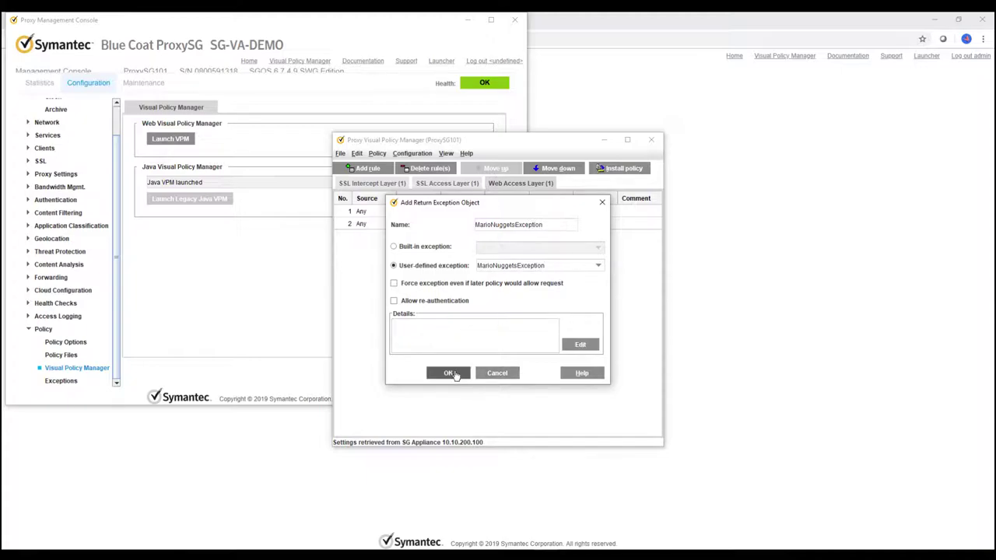
left_click(448, 369)
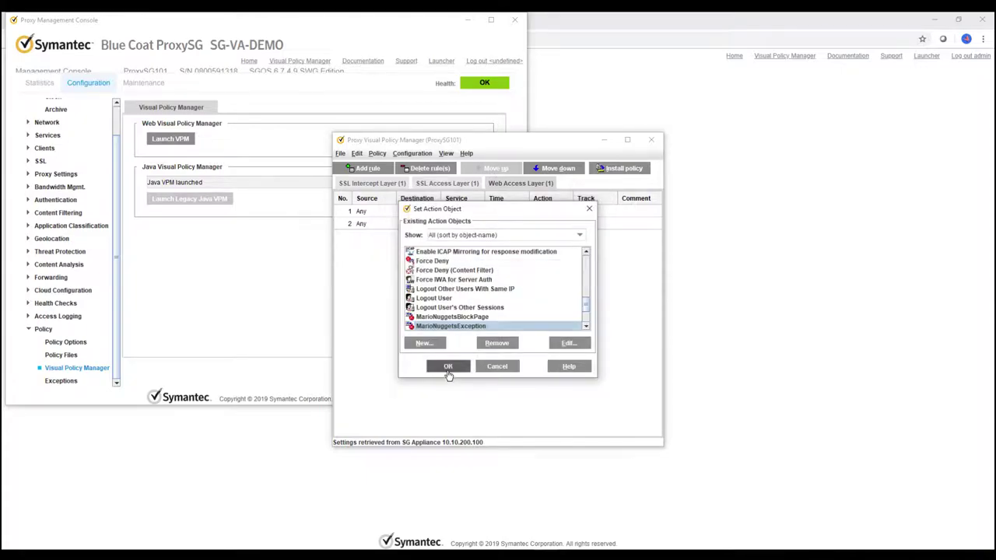
Step: Assign MarioNuggetsException as the action of rule 1 and install the policy on the appliance
left_click(464, 354)
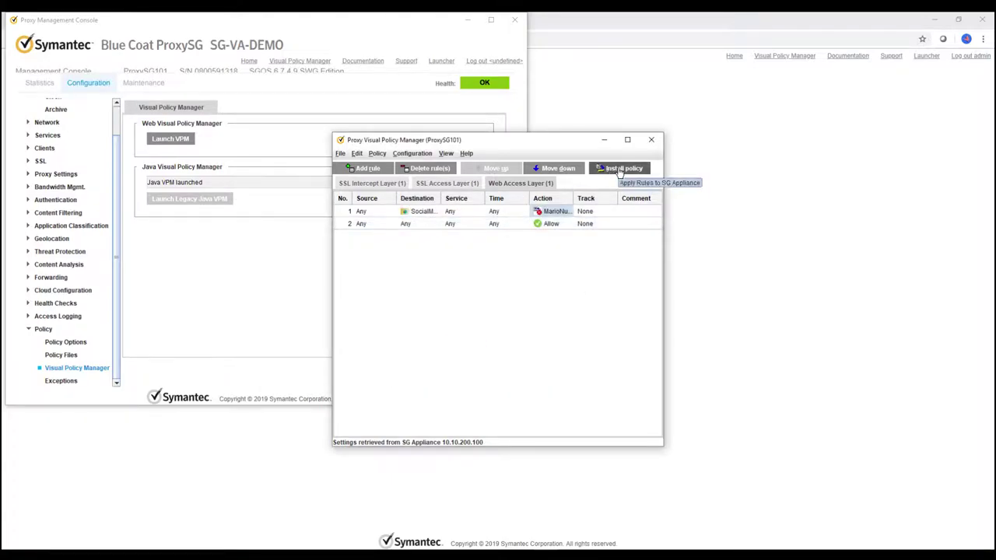
left_click(615, 171)
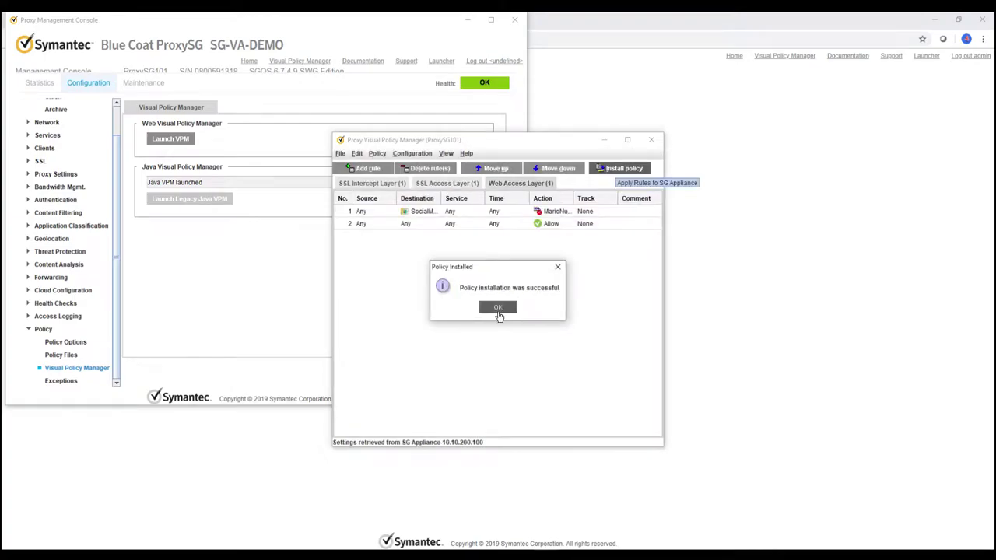
left_click(496, 306)
double_click(572, 198)
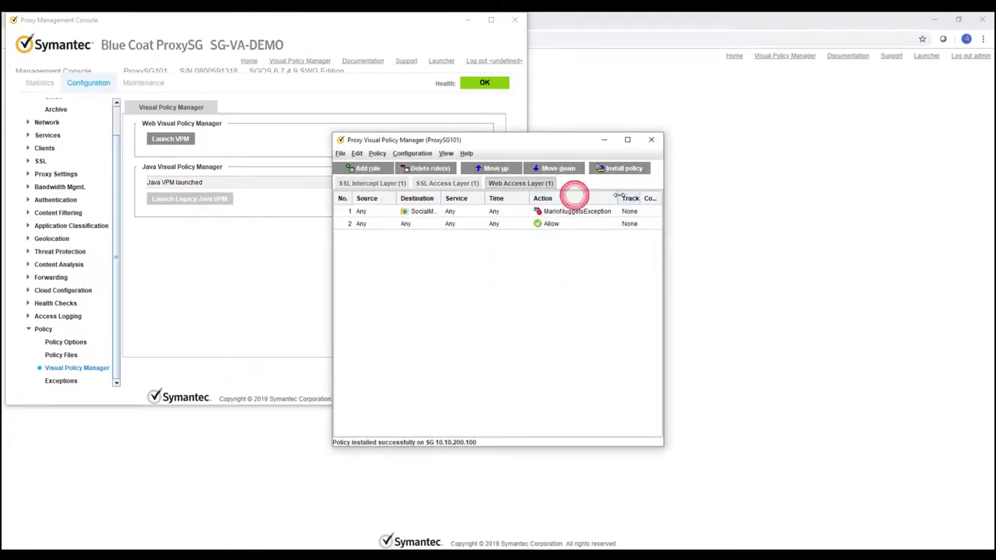
left_click(556, 302)
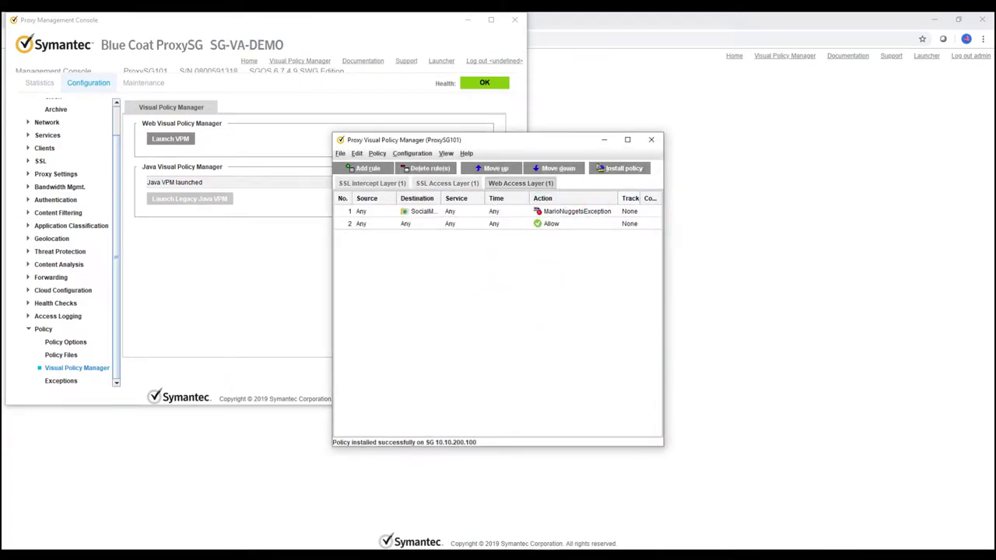
Step: Reload facebook.com in the GAMEPC-Win7 virtual machine and examine the content category shown on the block page
left_click(359, 502)
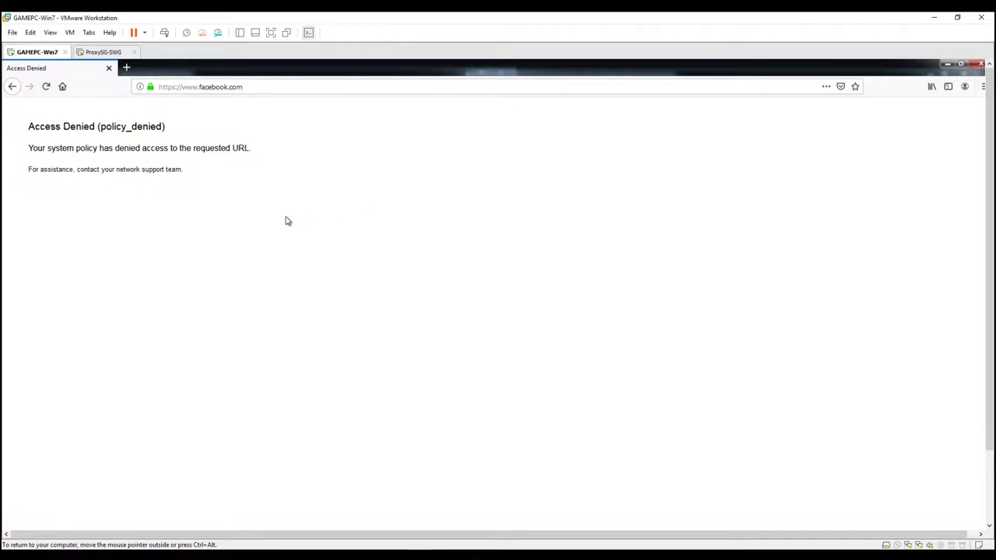
left_click(46, 87)
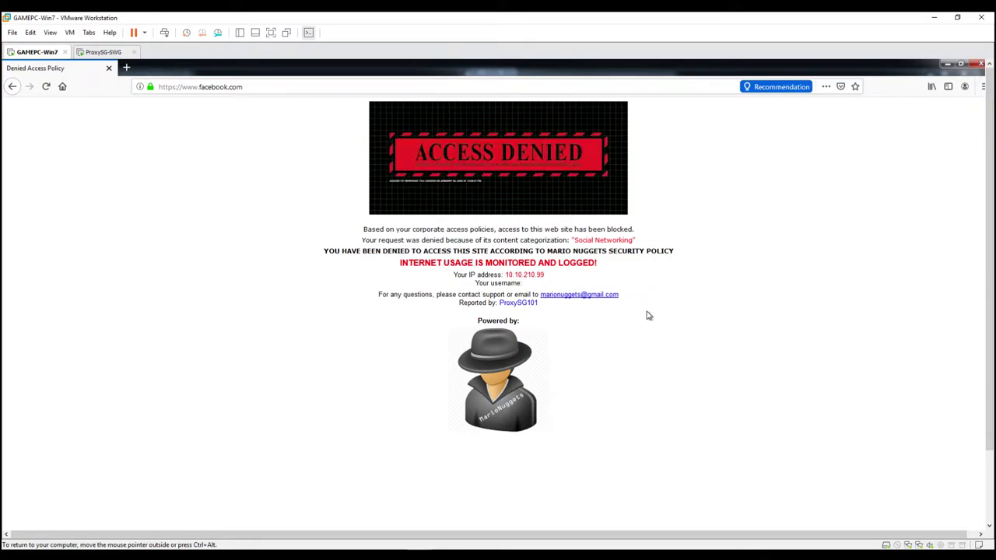
left_click_drag(575, 240, 625, 241)
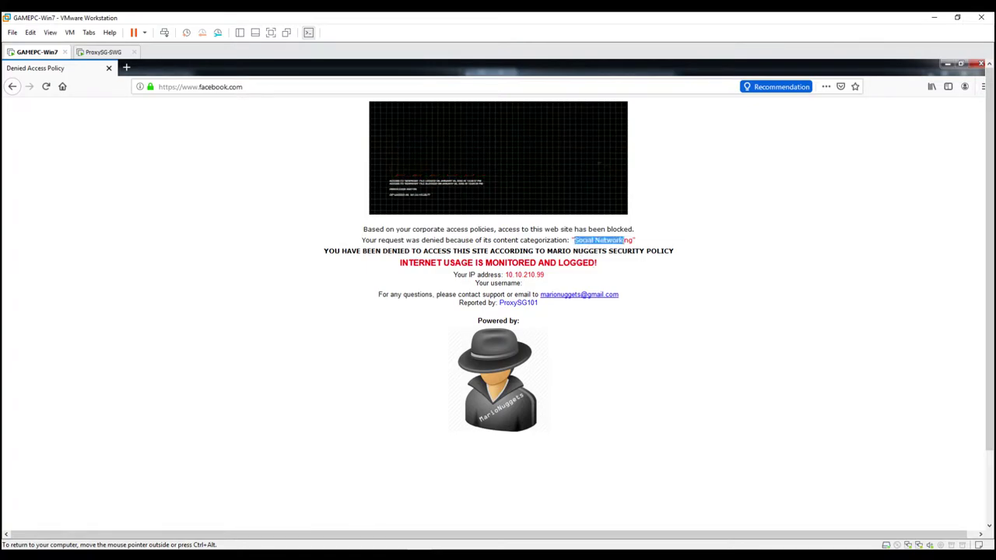
left_click(669, 239)
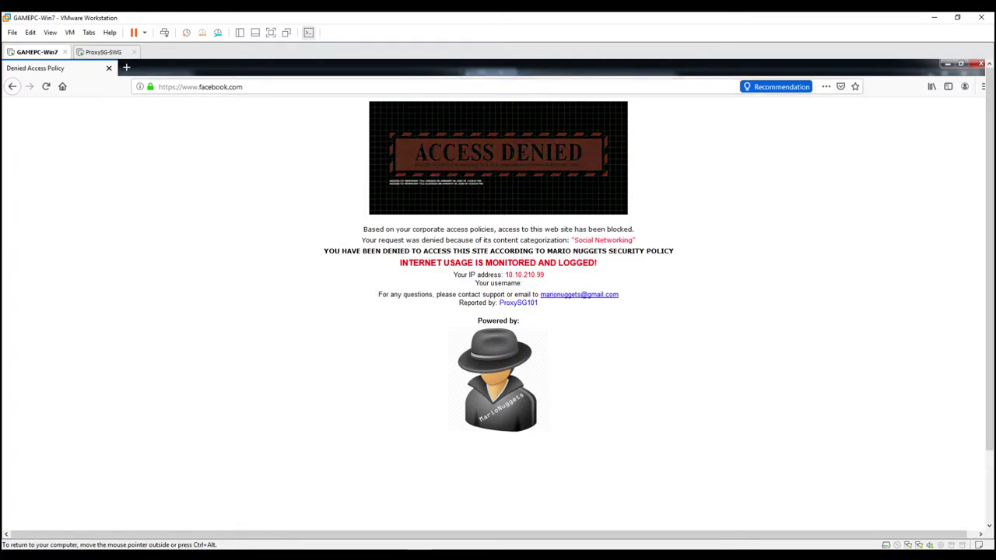
left_click_drag(574, 241, 656, 239)
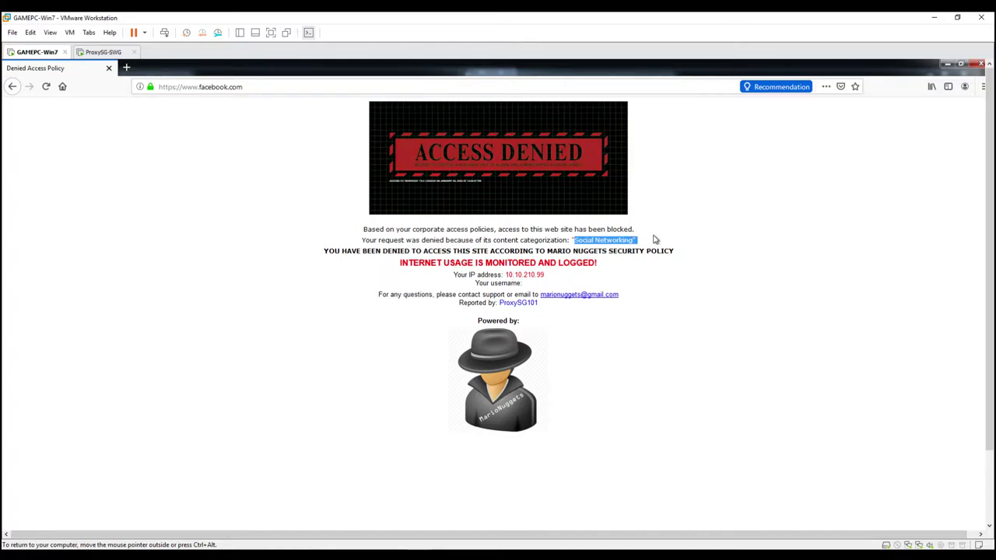
left_click(705, 238)
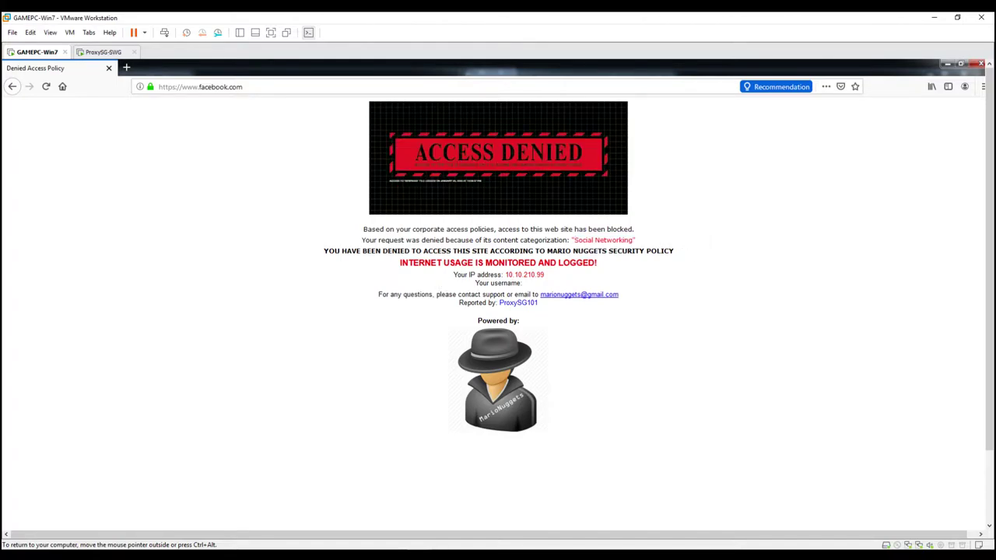
Step: Examine the client IP address, username, support e-mail and reporting appliance fields on the custom block page
double_click(556, 276)
left_click(573, 286)
left_click_drag(478, 284, 538, 286)
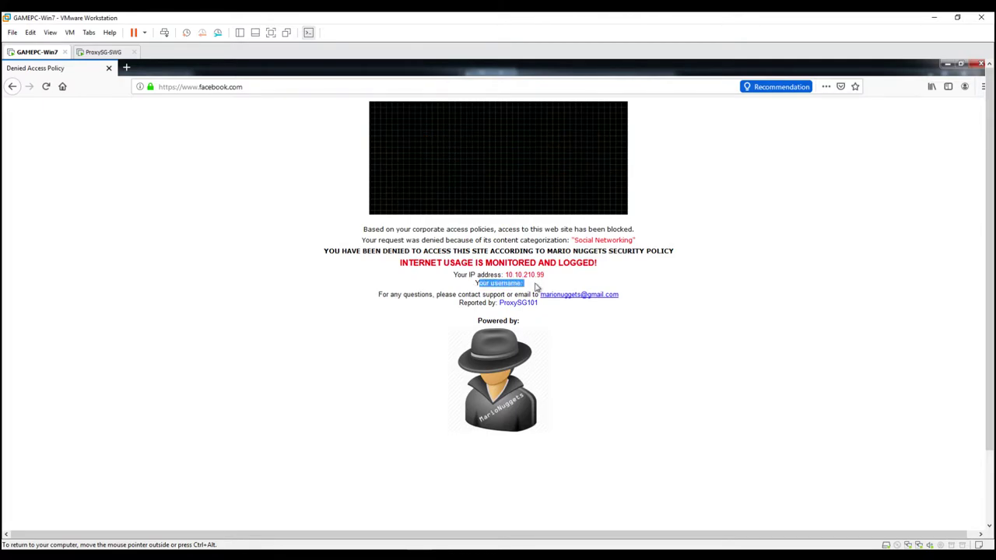
left_click(559, 284)
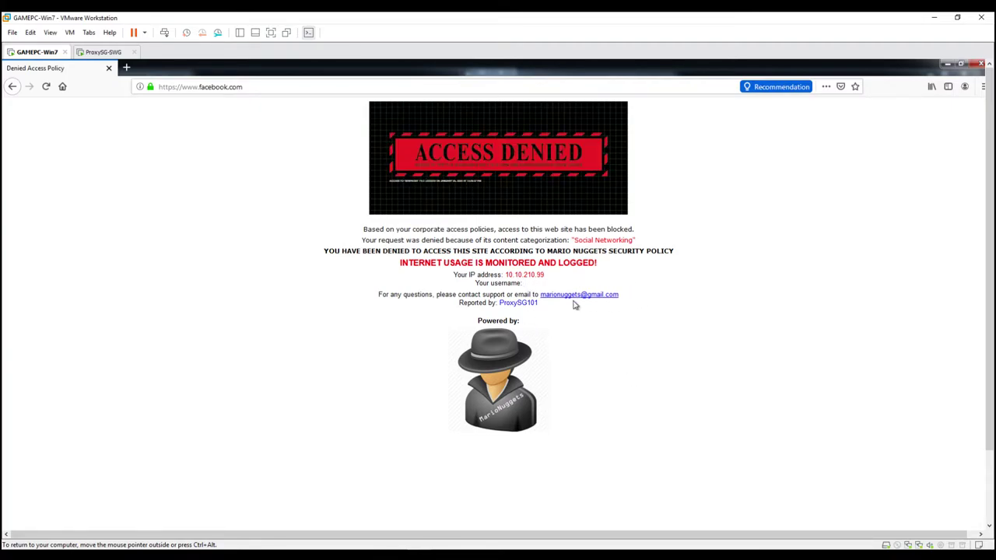
left_click_drag(540, 294, 627, 294)
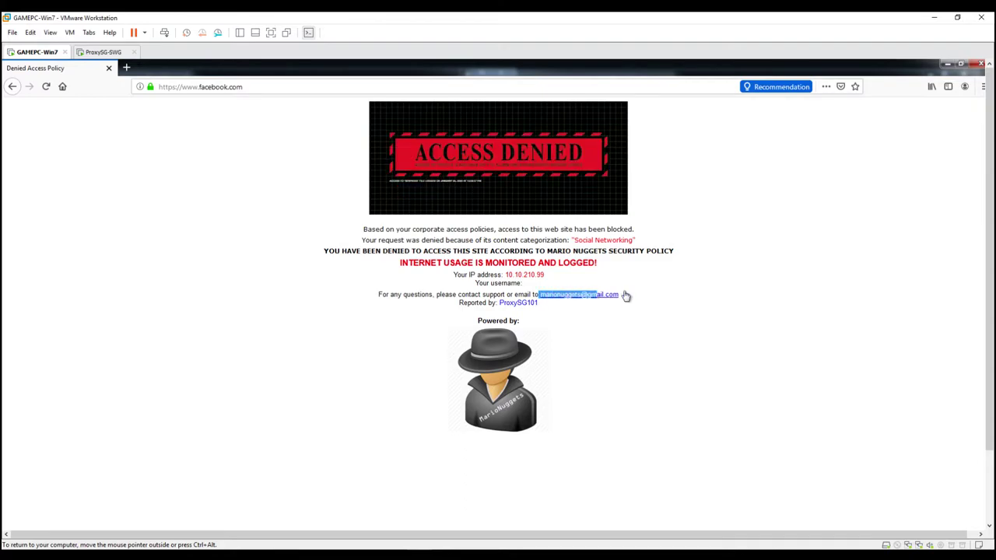
left_click(667, 295)
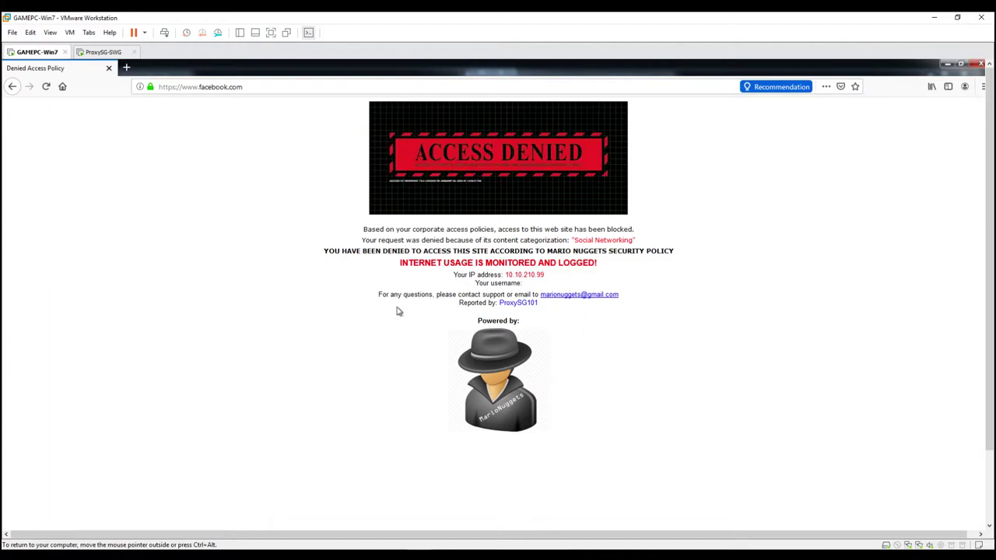
left_click_drag(540, 295, 638, 298)
left_click(640, 299)
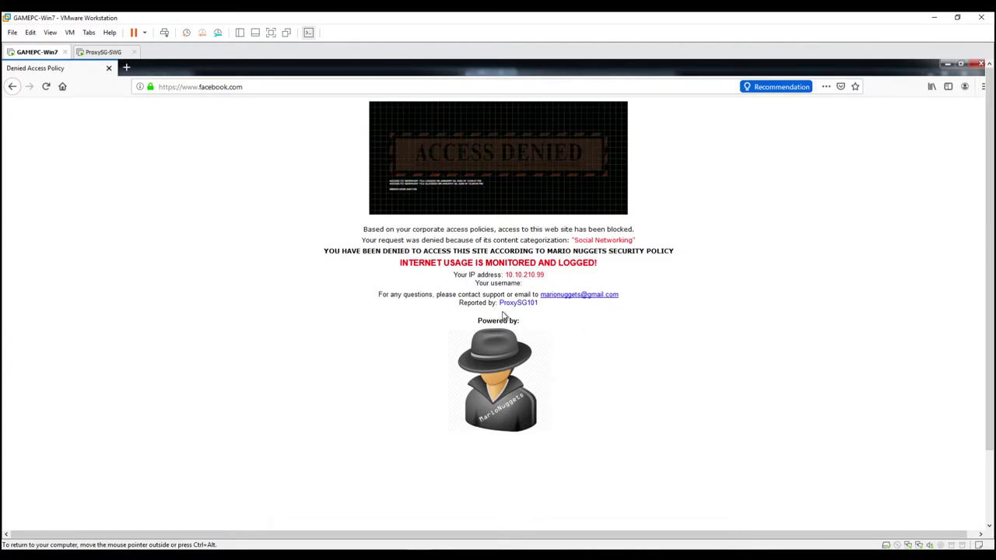
left_click_drag(498, 302, 546, 303)
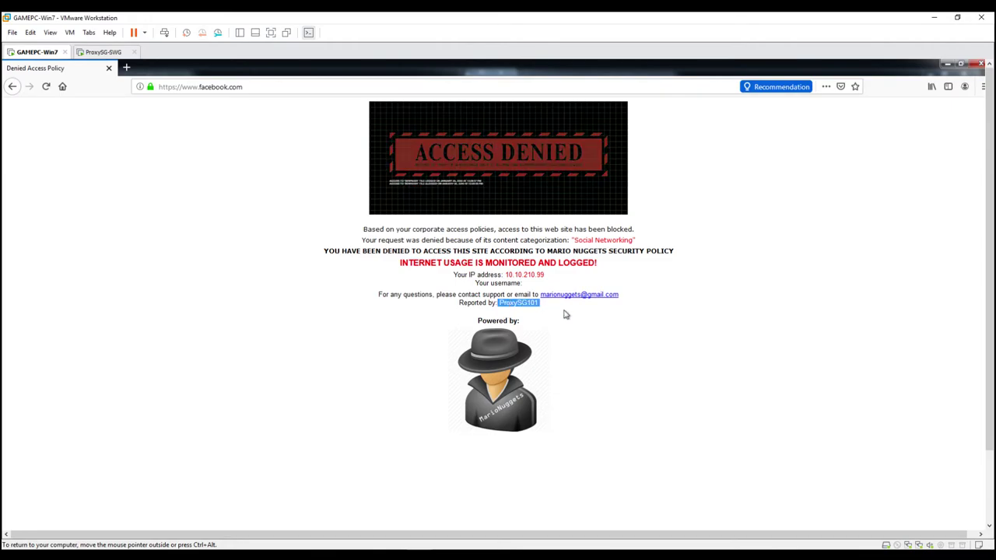
left_click(565, 314)
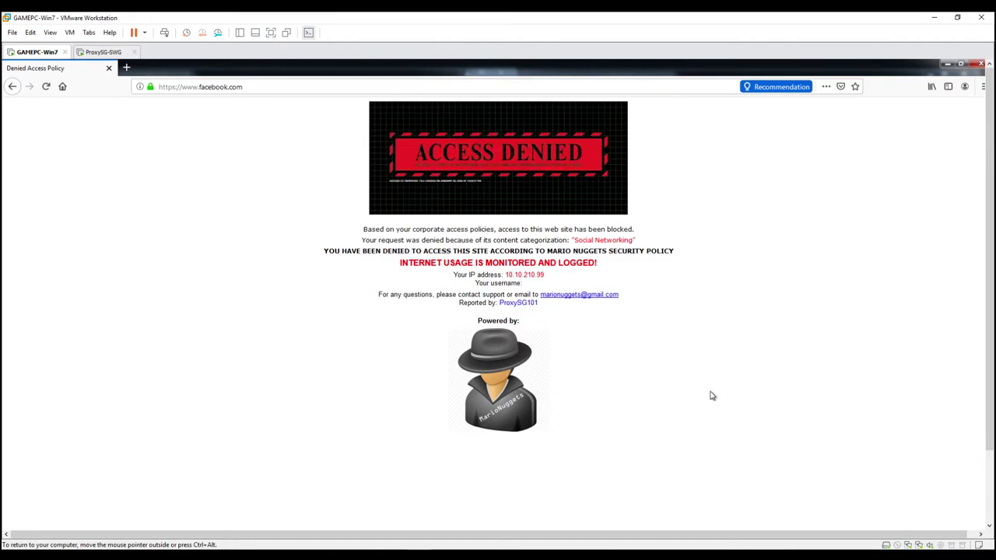